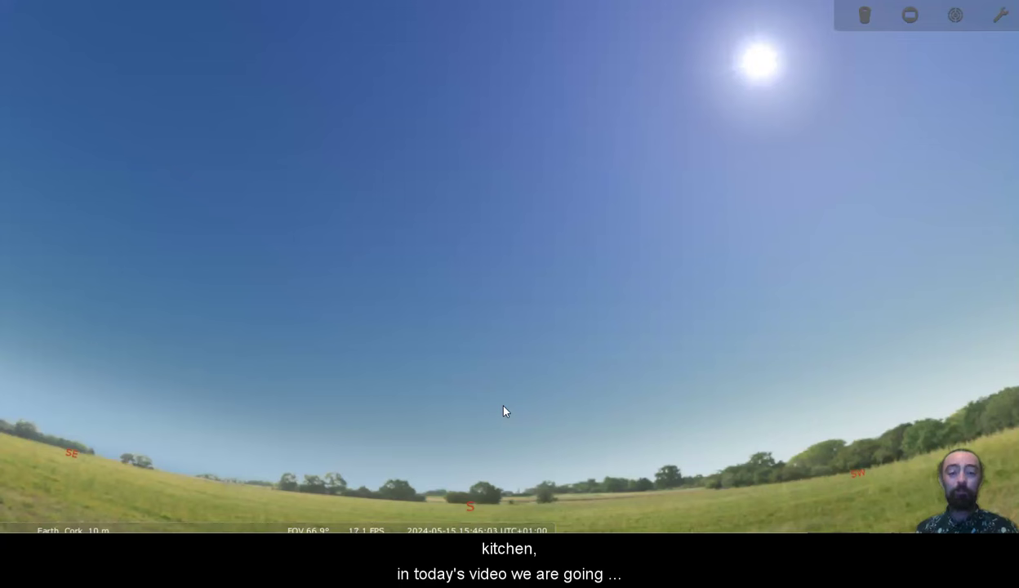
Rewind the clock from 15:28 to about 14:06 on 2024-05-15.
{"action": "key", "text": "j"}
{"action": "key", "text": "j"}
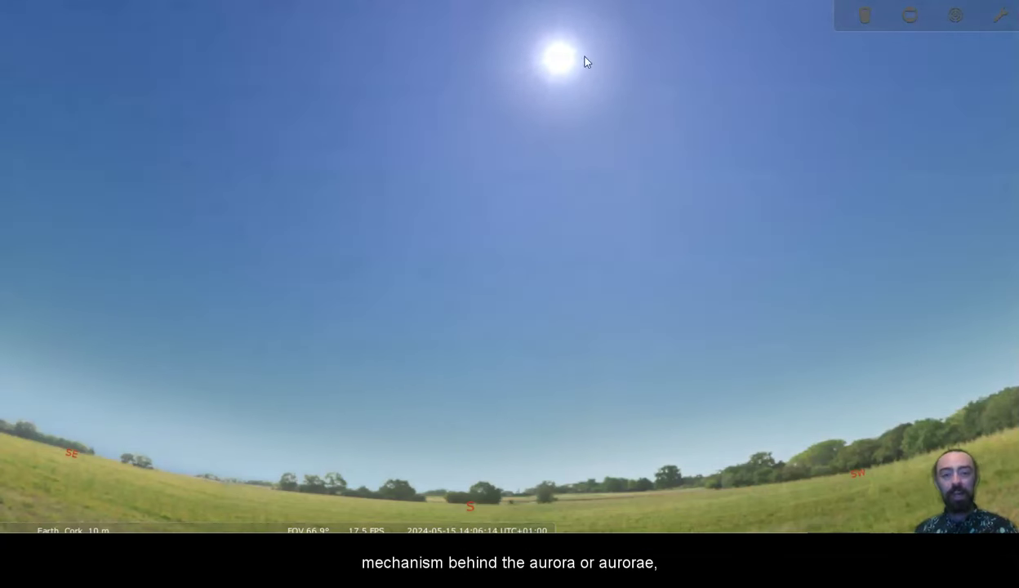
{"action": "mouse_move", "coordinate": [310, 523]}
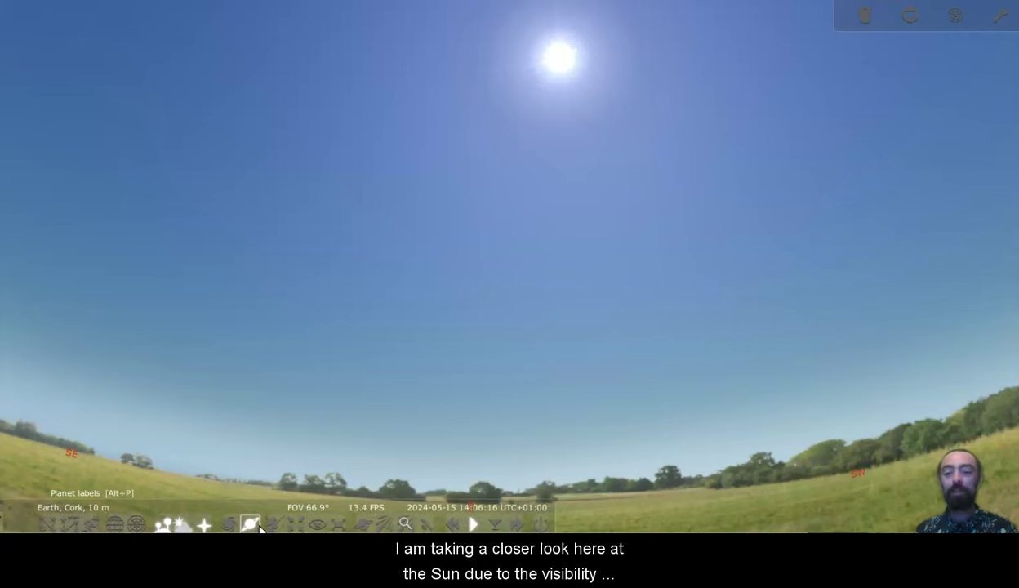
Switch off the atmosphere, then select the Sun and centre the view on it.
{"action": "left_click", "coordinate": [177, 525]}
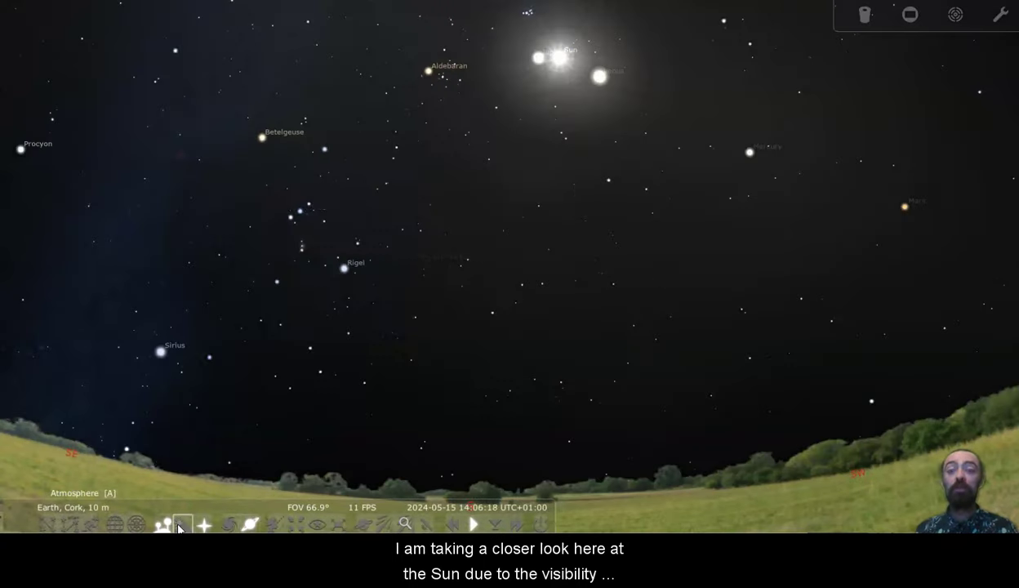
{"action": "left_click", "coordinate": [560, 65]}
{"action": "key", "text": "space"}
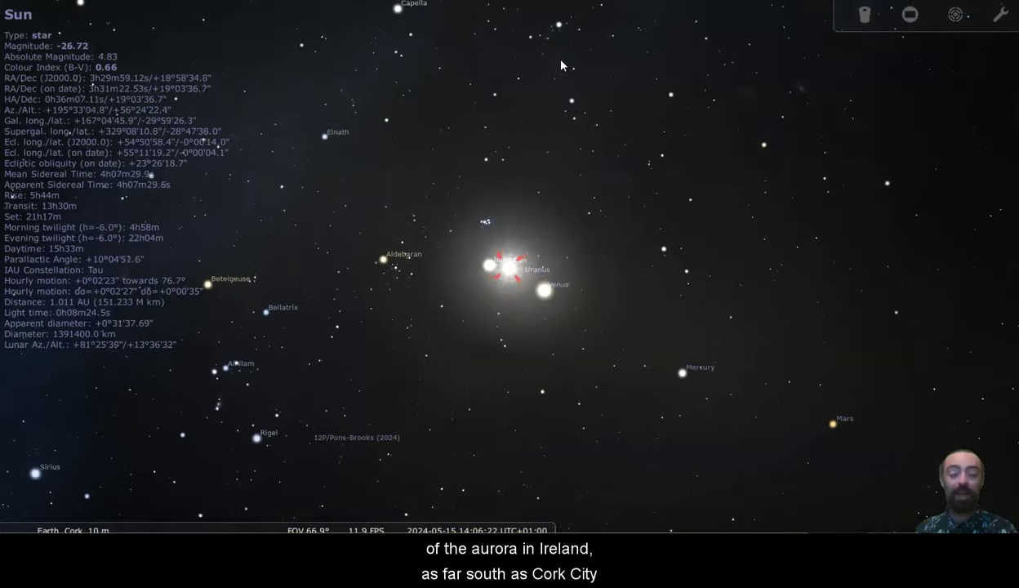
Zoom to FOV 1.56° so the Sun's disc, sunspots and corona fill the view.
{"action": "scroll", "coordinate": [561, 66], "scroll_direction": "up", "scroll_amount": 2}
{"action": "scroll", "coordinate": [561, 65], "scroll_direction": "up", "scroll_amount": 3}
{"action": "scroll", "coordinate": [594, 101], "scroll_direction": "up", "scroll_amount": 5}
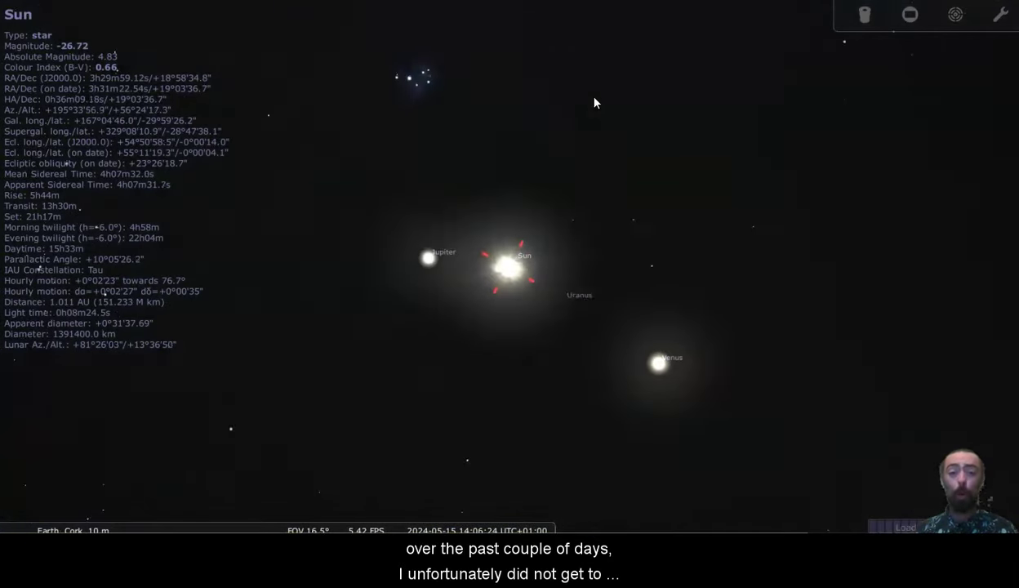
{"action": "scroll", "coordinate": [594, 102], "scroll_direction": "up", "scroll_amount": 2}
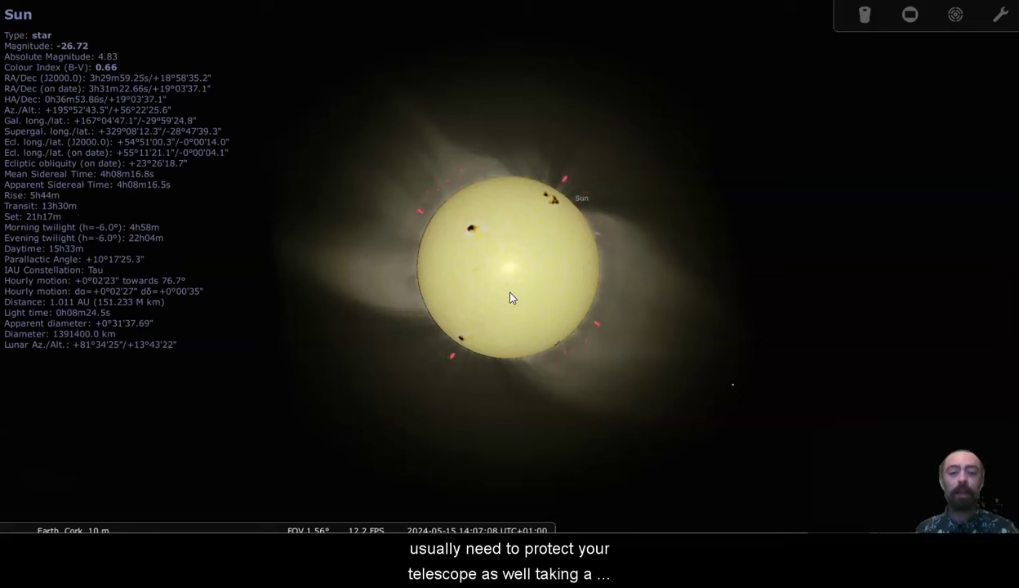
Step the date back into April 2024 and forward again, stopping at 2024-04-29.
{"action": "key", "text": "minus"}
{"action": "key", "text": "minus"}
{"action": "key", "text": "minus"}
{"action": "key", "text": "minus"}
{"action": "key", "text": "minus"}
{"action": "key", "text": "minus"}
{"action": "key", "text": "minus"}
{"action": "key", "text": "minus"}
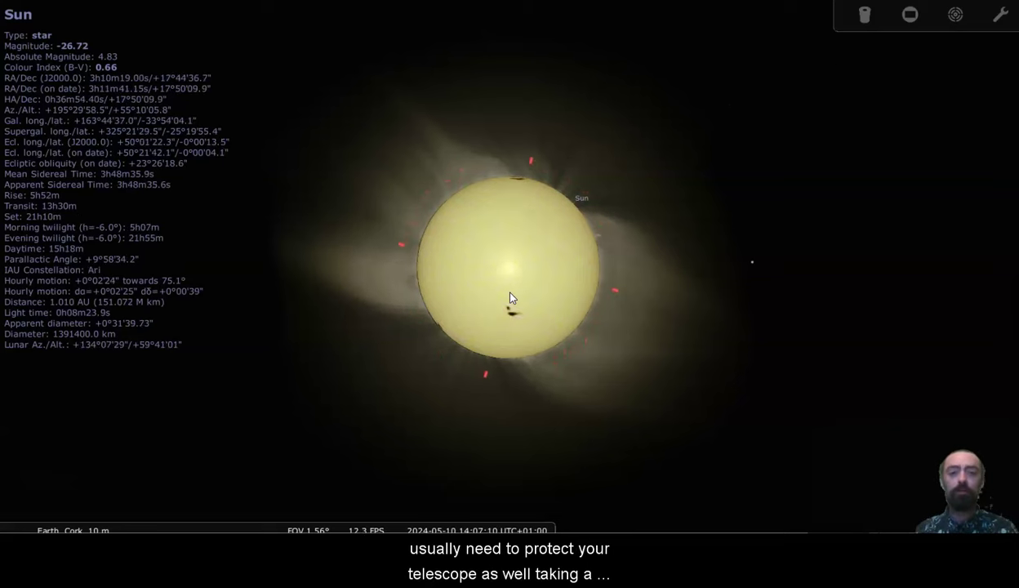
{"action": "key", "text": "minus"}
{"action": "key", "text": "minus"}
{"action": "key", "text": "minus"}
{"action": "key", "text": "minus"}
{"action": "key", "text": "minus"}
{"action": "key", "text": "minus"}
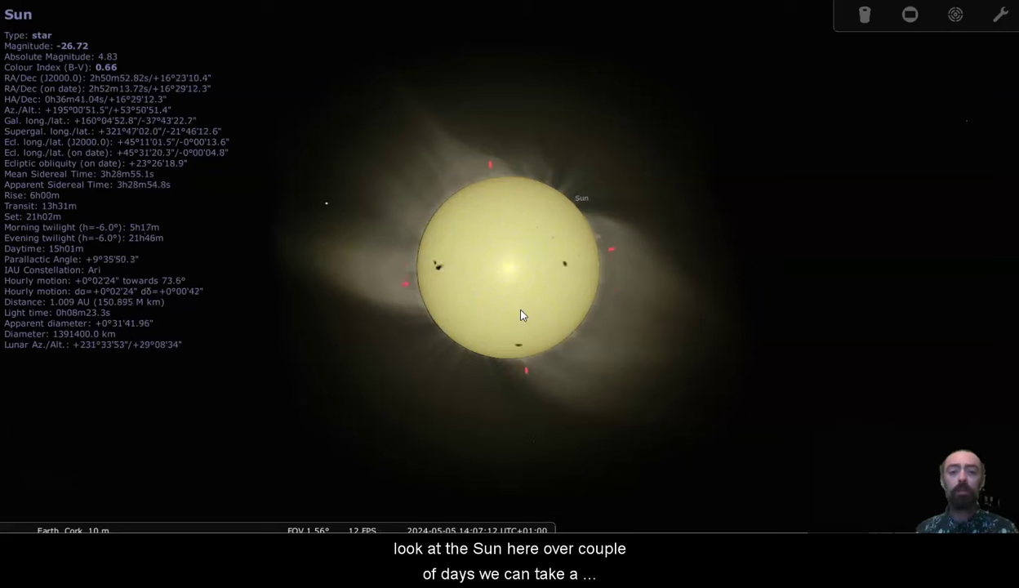
{"action": "key", "text": "minus"}
{"action": "key", "text": "minus"}
{"action": "key", "text": "minus"}
{"action": "key", "text": "minus"}
{"action": "key", "text": "minus"}
{"action": "key", "text": "minus"}
{"action": "key", "text": "minus"}
{"action": "key", "text": "minus"}
{"action": "key", "text": "minus"}
{"action": "key", "text": "minus"}
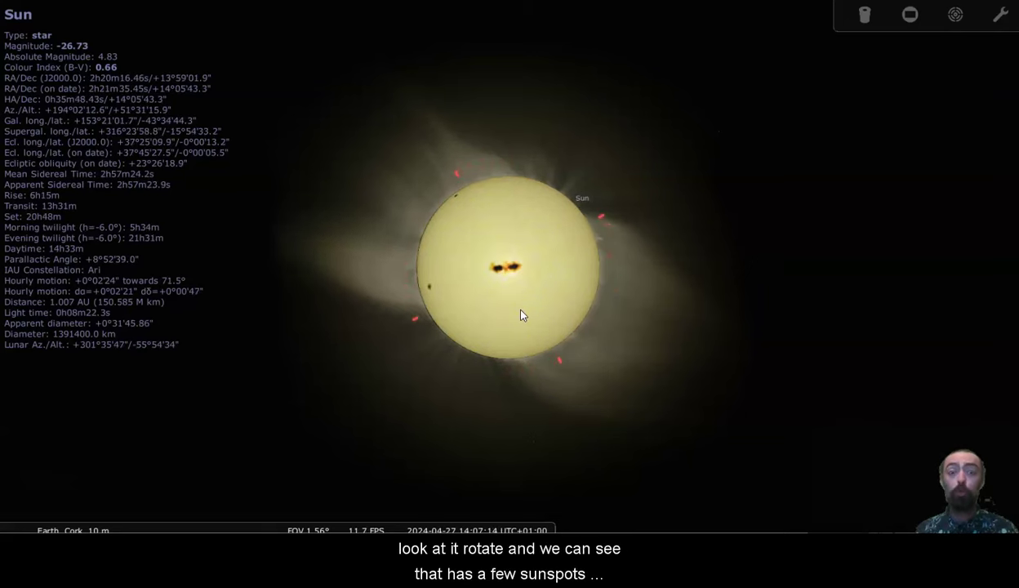
{"action": "key", "text": "minus"}
{"action": "key", "text": "minus"}
{"action": "key", "text": "minus"}
{"action": "key", "text": "minus"}
{"action": "key", "text": "minus"}
{"action": "key", "text": "minus"}
{"action": "key", "text": "minus"}
{"action": "key", "text": "minus"}
{"action": "key", "text": "minus"}
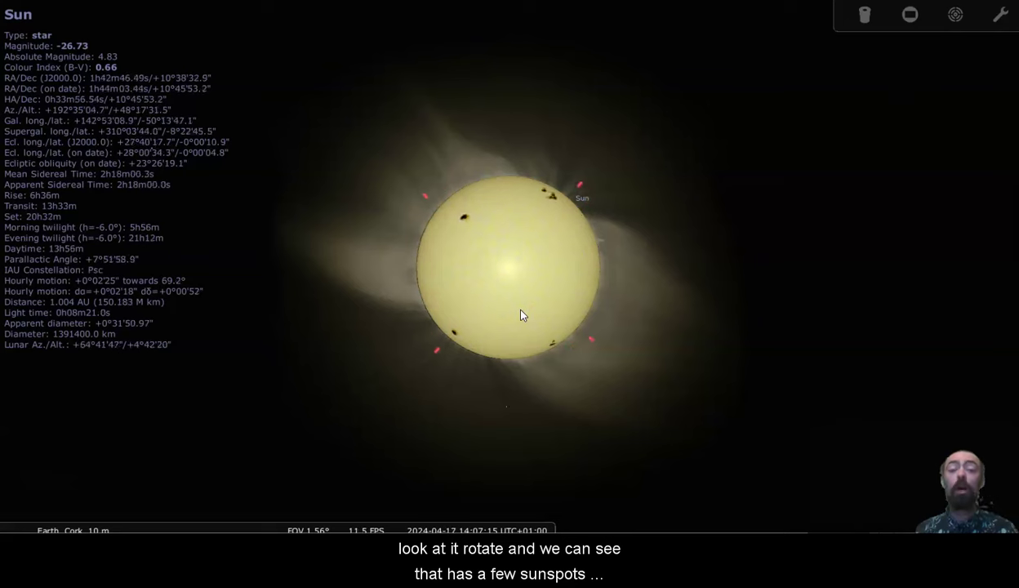
{"action": "key", "text": "equal"}
{"action": "key", "text": "equal"}
{"action": "key", "text": "equal"}
{"action": "key", "text": "equal"}
{"action": "key", "text": "equal"}
{"action": "key", "text": "equal"}
{"action": "key", "text": "equal"}
{"action": "key", "text": "equal"}
{"action": "key", "text": "equal"}
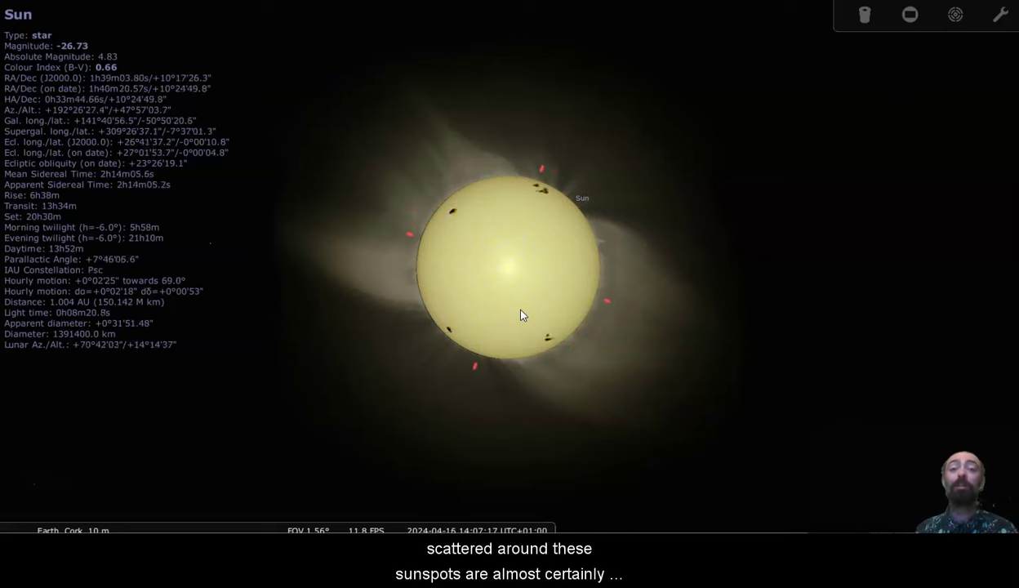
{"action": "key", "text": "equal"}
{"action": "key", "text": "equal"}
{"action": "key", "text": "equal"}
{"action": "key", "text": "equal"}
{"action": "key", "text": "equal"}
{"action": "key", "text": "equal"}
{"action": "key", "text": "equal"}
{"action": "key", "text": "equal"}
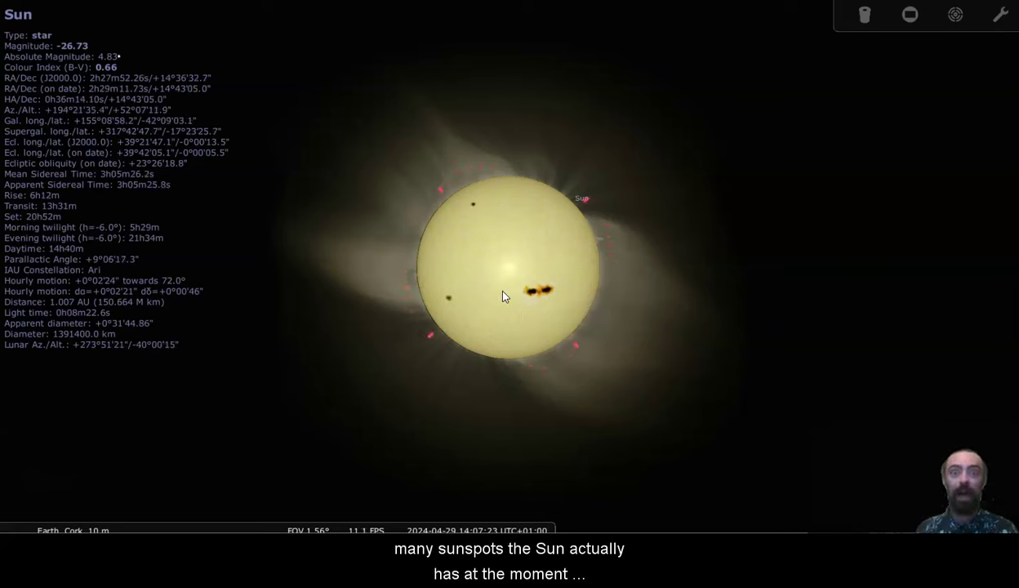
Set the year to 2020 in Date and time, then step forward to 2020-05-11.
{"action": "mouse_move", "coordinate": [20, 273]}
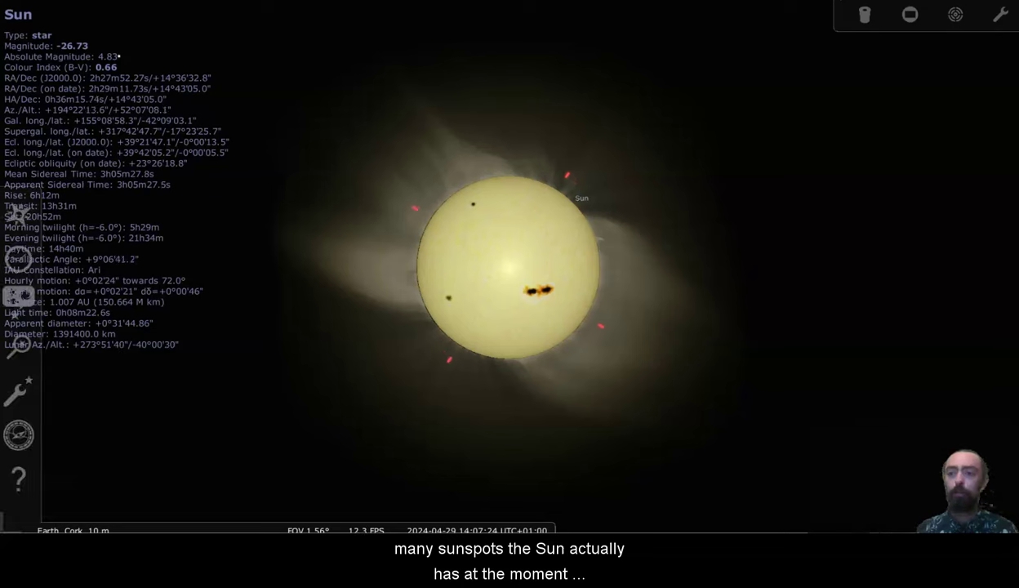
{"action": "left_click", "coordinate": [18, 260]}
{"action": "left_click", "coordinate": [397, 324]}
{"action": "left_click", "coordinate": [398, 325]}
{"action": "left_click", "coordinate": [398, 324]}
{"action": "left_click", "coordinate": [398, 324]}
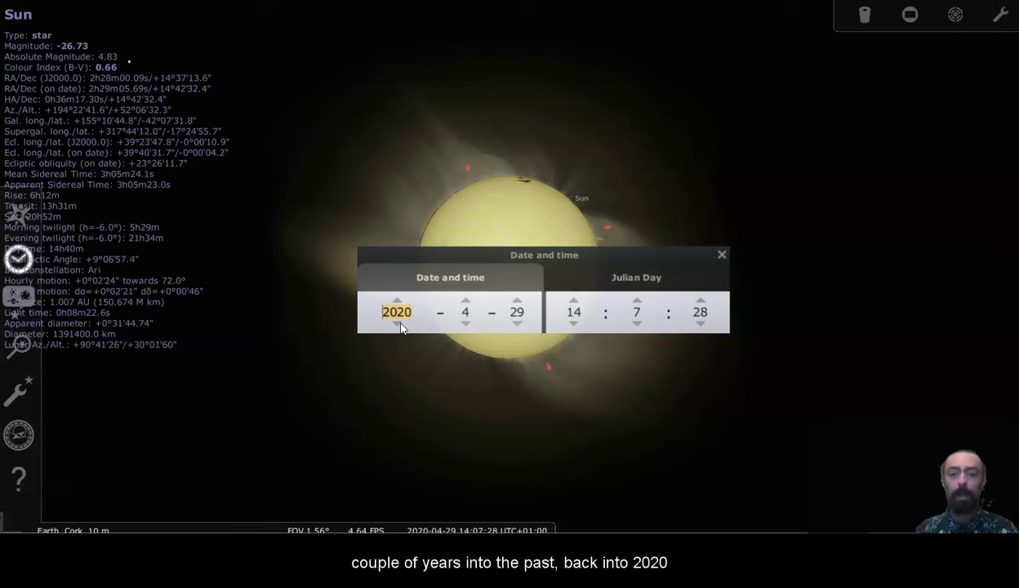
{"action": "left_click", "coordinate": [722, 254]}
{"action": "key", "text": "="}
{"action": "key", "text": "="}
{"action": "key", "text": "="}
{"action": "key", "text": "="}
{"action": "key", "text": "="}
{"action": "key", "text": "="}
{"action": "key", "text": "="}
Advance the date further into May 2020 to view that year's sunspot groups.
{"action": "key", "text": "="}
{"action": "key", "text": "="}
{"action": "key", "text": "="}
{"action": "key", "text": "="}
{"action": "key", "text": "="}
{"action": "key", "text": "="}
{"action": "key", "text": "="}
{"action": "key", "text": "="}
{"action": "key", "text": "="}
{"action": "key", "text": "="}
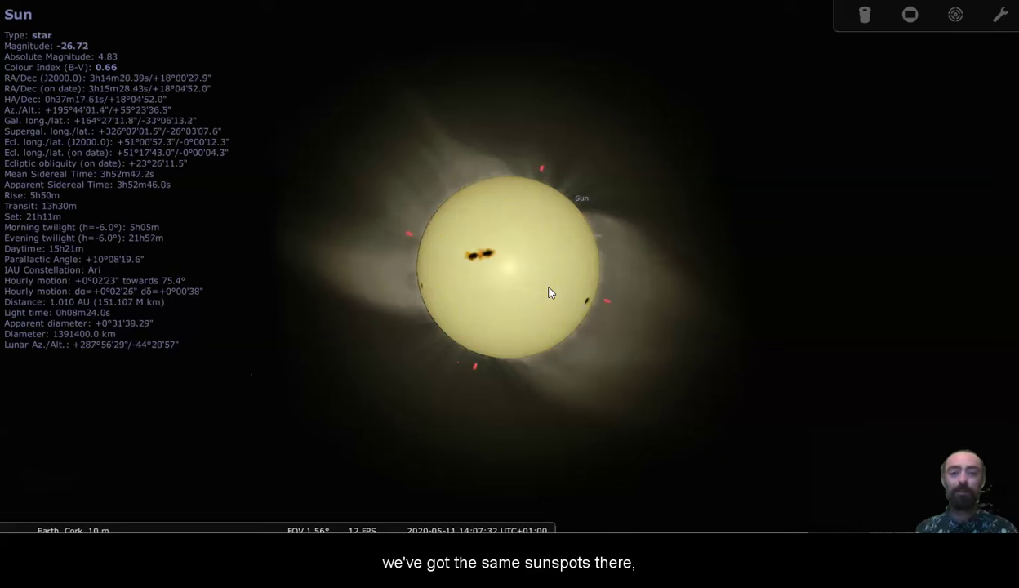
{"action": "key", "text": "="}
{"action": "key", "text": "="}
{"action": "key", "text": "="}
{"action": "key", "text": "="}
{"action": "key", "text": "="}
{"action": "key", "text": "="}
{"action": "key", "text": "="}
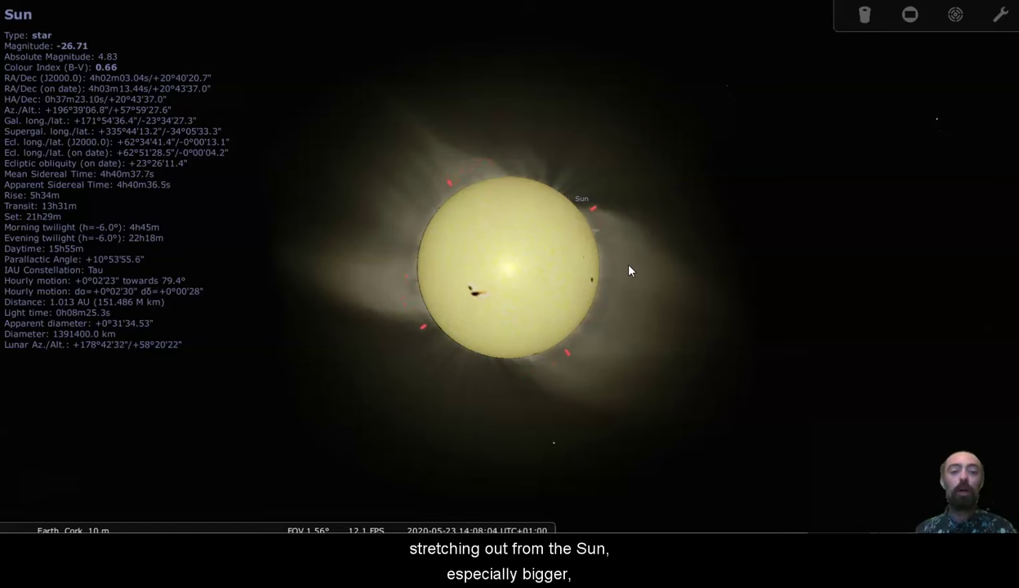
Zoom in, step the date to 2020-06-27, then zoom back out to FOV 2.3°.
{"action": "scroll", "coordinate": [629, 271], "scroll_direction": "up", "scroll_amount": 2}
{"action": "scroll", "coordinate": [629, 271], "scroll_direction": "up", "scroll_amount": 1}
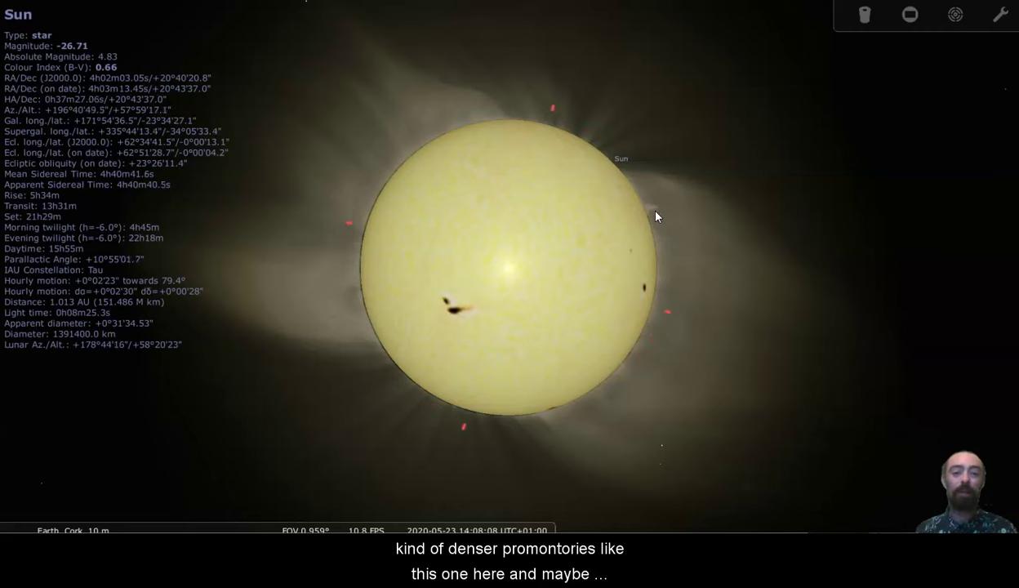
{"action": "key", "text": "minus"}
{"action": "key", "text": "minus"}
{"action": "key", "text": "minus"}
{"action": "key", "text": "minus"}
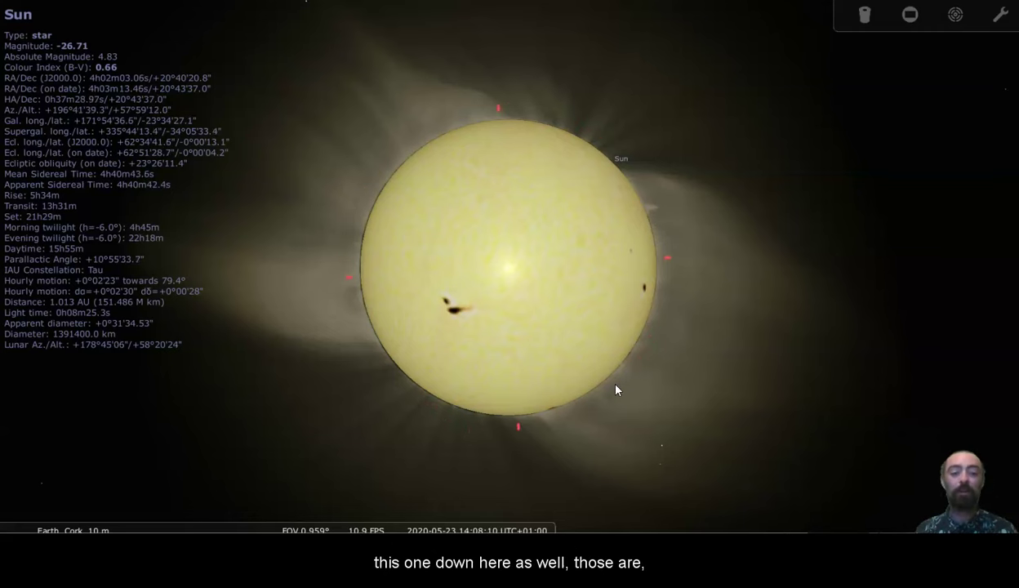
{"action": "key", "text": "equal"}
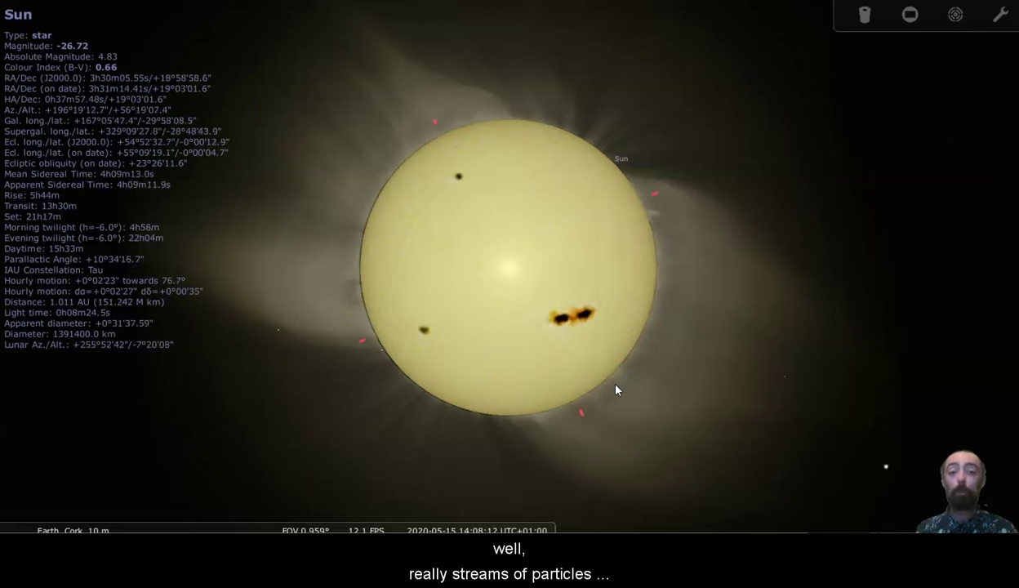
{"action": "key", "text": "equal"}
{"action": "key", "text": "equal"}
{"action": "key", "text": "equal"}
{"action": "key", "text": "equal"}
{"action": "key", "text": "equal"}
{"action": "key", "text": "equal"}
{"action": "key", "text": "equal"}
{"action": "key", "text": "equal"}
{"action": "key", "text": "equal"}
{"action": "key", "text": "equal"}
{"action": "key", "text": "equal"}
{"action": "key", "text": "equal"}
{"action": "key", "text": "equal"}
{"action": "key", "text": "equal"}
{"action": "key", "text": "equal"}
{"action": "key", "text": "equal"}
{"action": "key", "text": "equal"}
{"action": "key", "text": "equal"}
{"action": "key", "text": "equal"}
{"action": "key", "text": "equal"}
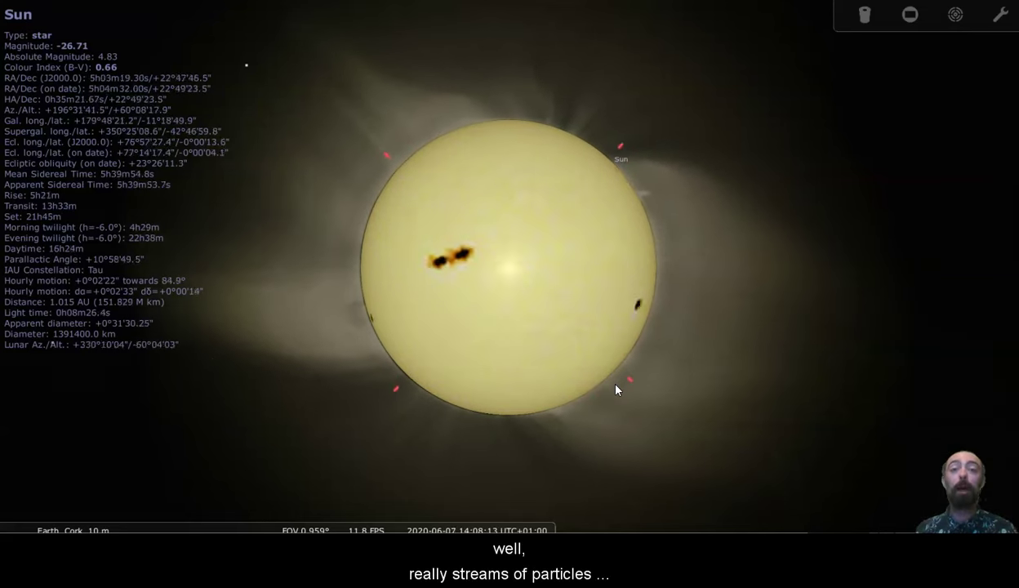
{"action": "key", "text": "equal"}
{"action": "key", "text": "equal"}
{"action": "key", "text": "equal"}
{"action": "key", "text": "equal"}
{"action": "key", "text": "equal"}
{"action": "key", "text": "equal"}
{"action": "key", "text": "equal"}
{"action": "key", "text": "equal"}
{"action": "key", "text": "equal"}
{"action": "key", "text": "equal"}
{"action": "key", "text": "equal"}
{"action": "key", "text": "equal"}
{"action": "key", "text": "equal"}
{"action": "key", "text": "equal"}
{"action": "key", "text": "equal"}
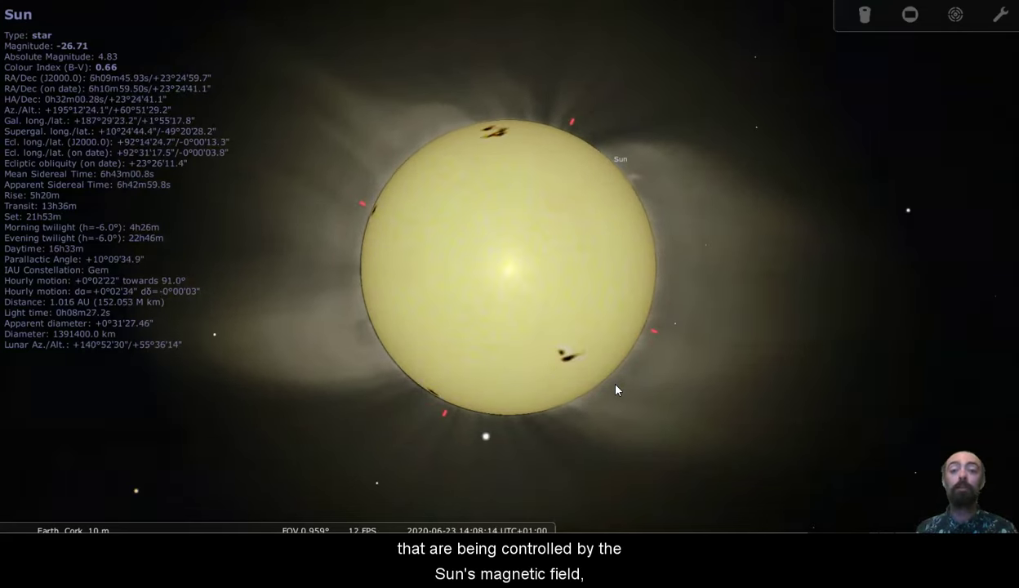
{"action": "scroll", "coordinate": [587, 341], "scroll_direction": "down", "scroll_amount": 3}
{"action": "scroll", "coordinate": [586, 345], "scroll_direction": "down", "scroll_amount": 2}
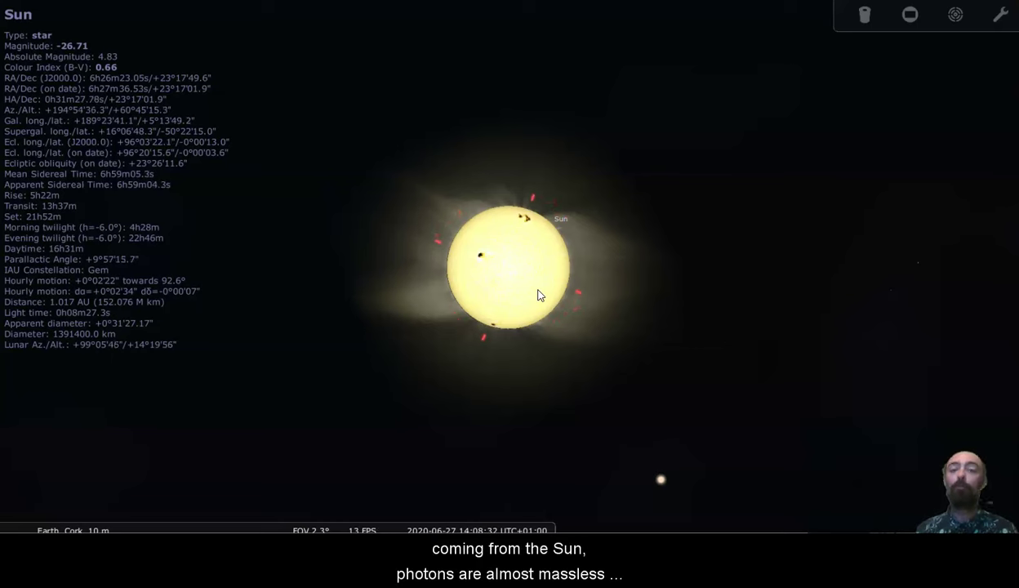
Zoom out to a 122° field showing the Sun in Gemini near Venus, Pollux and Procyon.
{"action": "scroll", "coordinate": [539, 296], "scroll_direction": "down", "scroll_amount": 2}
{"action": "scroll", "coordinate": [538, 296], "scroll_direction": "down", "scroll_amount": 3}
{"action": "scroll", "coordinate": [535, 294], "scroll_direction": "down", "scroll_amount": 3}
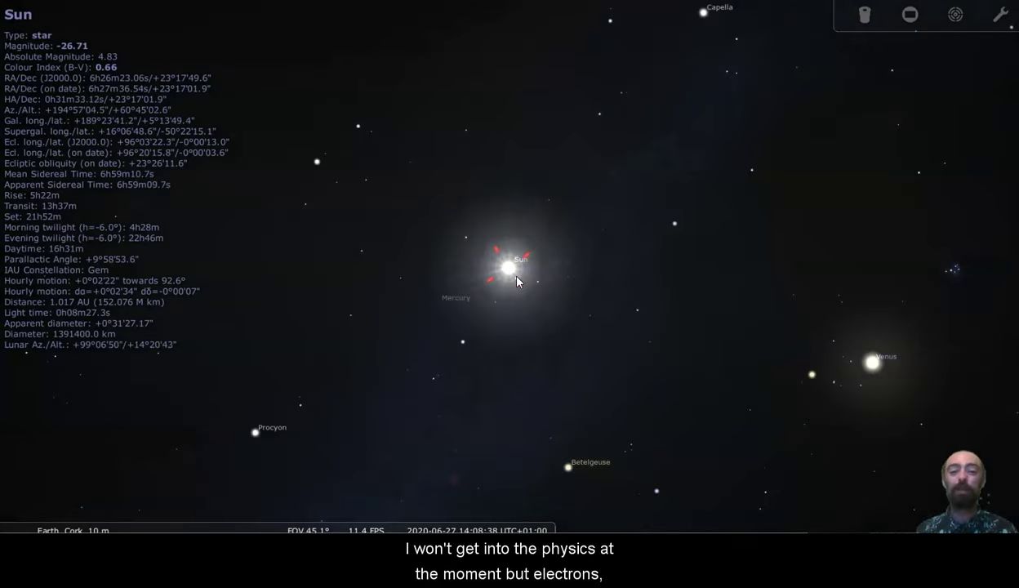
{"action": "scroll", "coordinate": [517, 281], "scroll_direction": "down", "scroll_amount": 5}
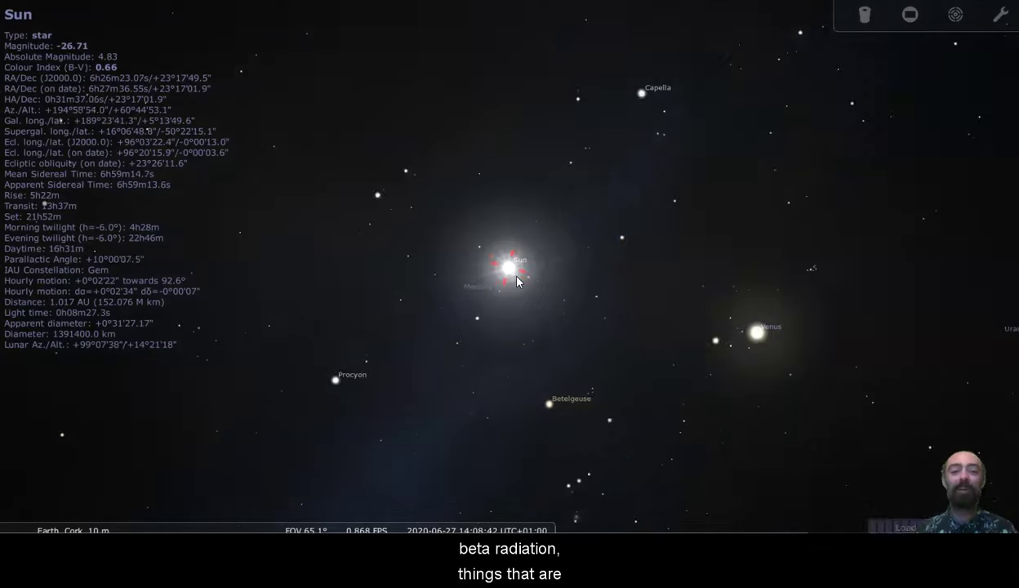
{"action": "scroll", "coordinate": [517, 282], "scroll_direction": "down", "scroll_amount": 2}
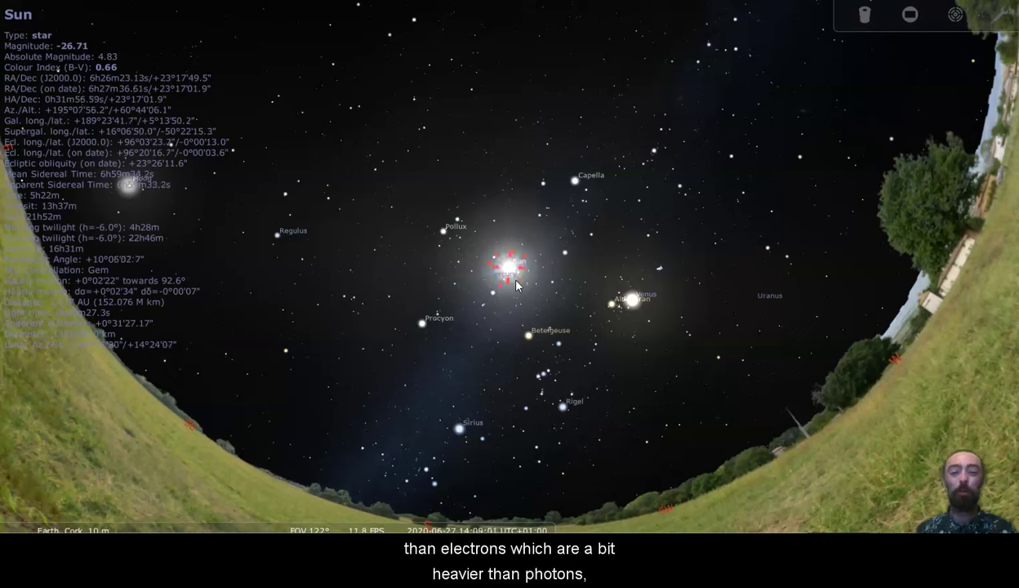
Deselect the Sun, recentre it and zoom in until its sunspots show.
{"action": "left_click_drag", "start_coordinate": [508, 342], "coordinate": [511, 303]}
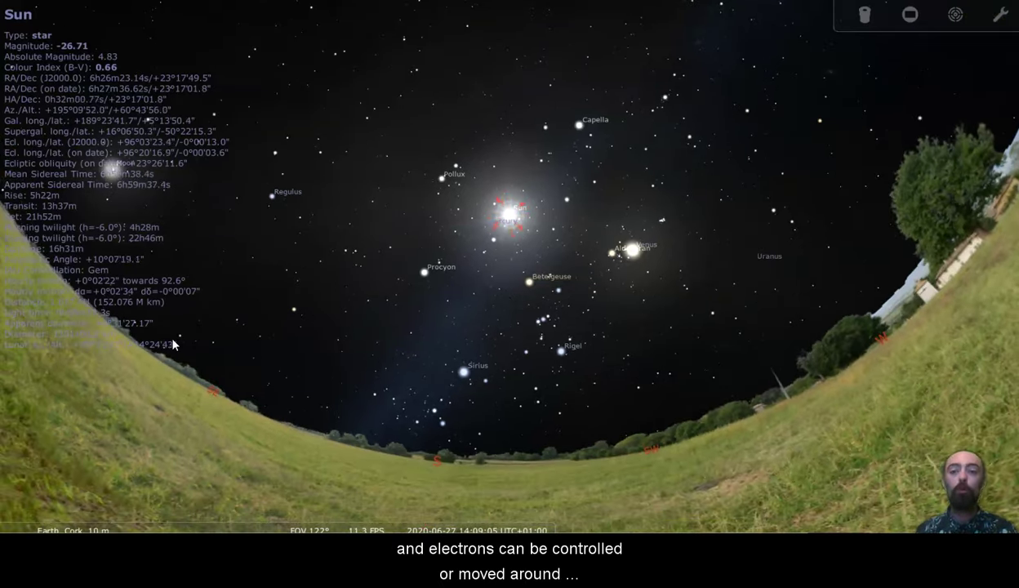
{"action": "right_click", "coordinate": [65, 402]}
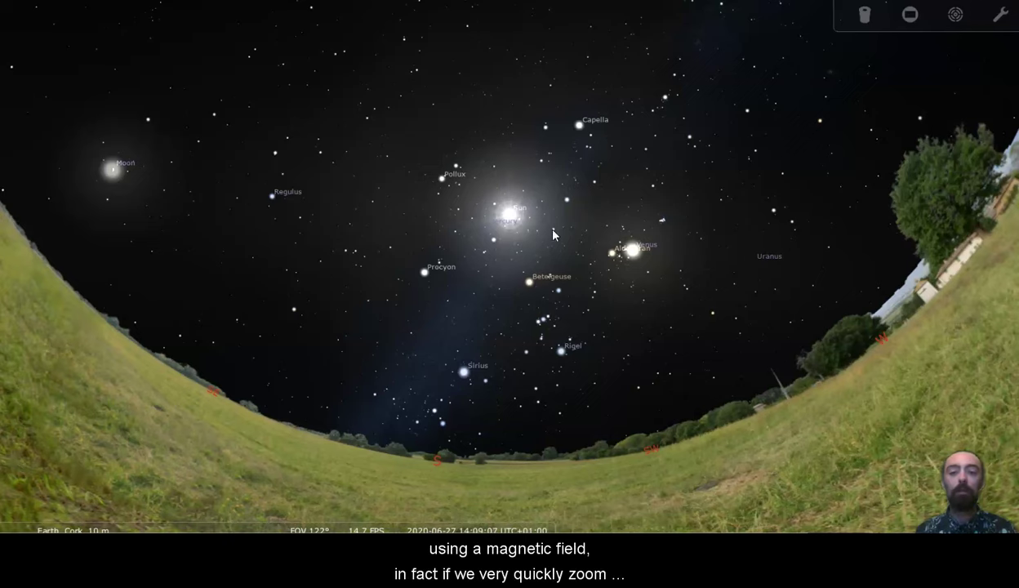
{"action": "scroll", "coordinate": [536, 206], "scroll_direction": "up", "scroll_amount": 5}
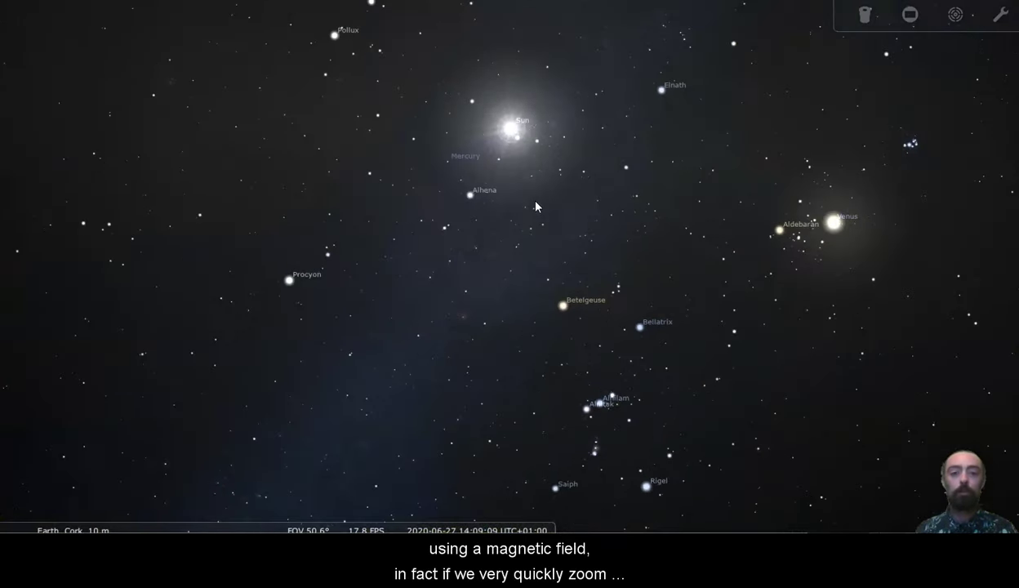
{"action": "left_click_drag", "start_coordinate": [529, 161], "coordinate": [548, 267]}
{"action": "scroll", "coordinate": [548, 266], "scroll_direction": "up", "scroll_amount": 5}
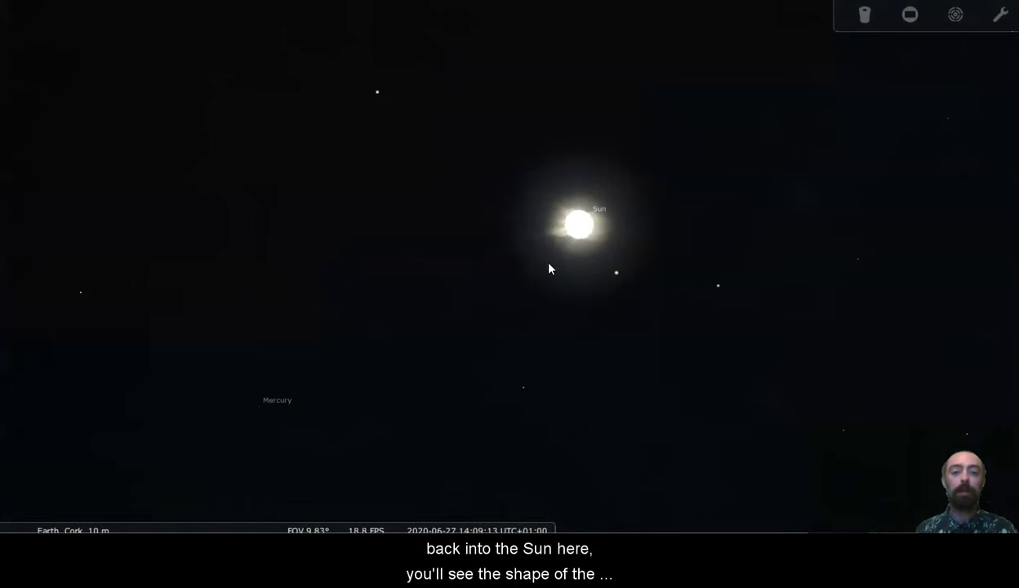
{"action": "scroll", "coordinate": [549, 268], "scroll_direction": "up", "scroll_amount": 5}
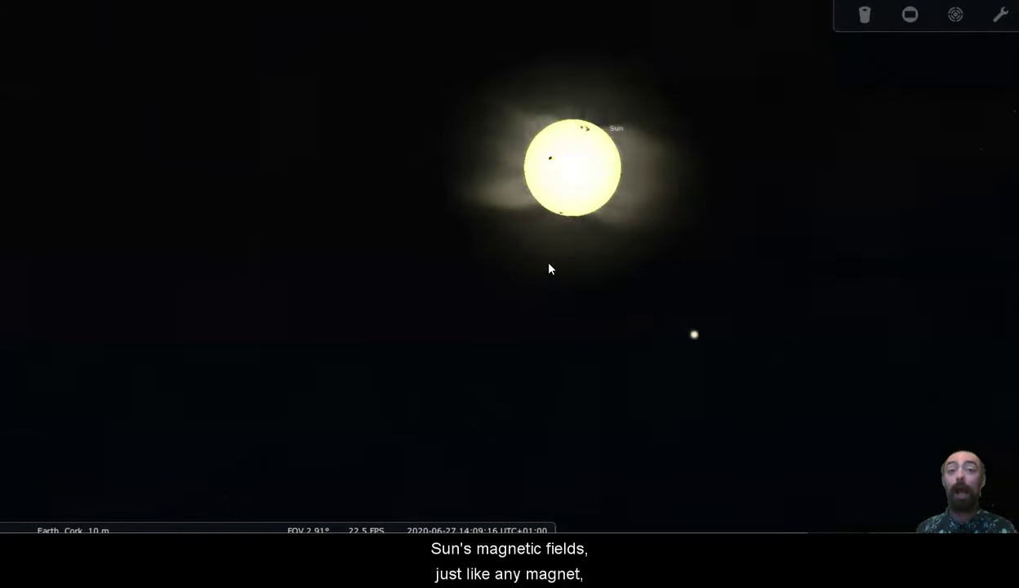
{"action": "scroll", "coordinate": [549, 268], "scroll_direction": "up", "scroll_amount": 3}
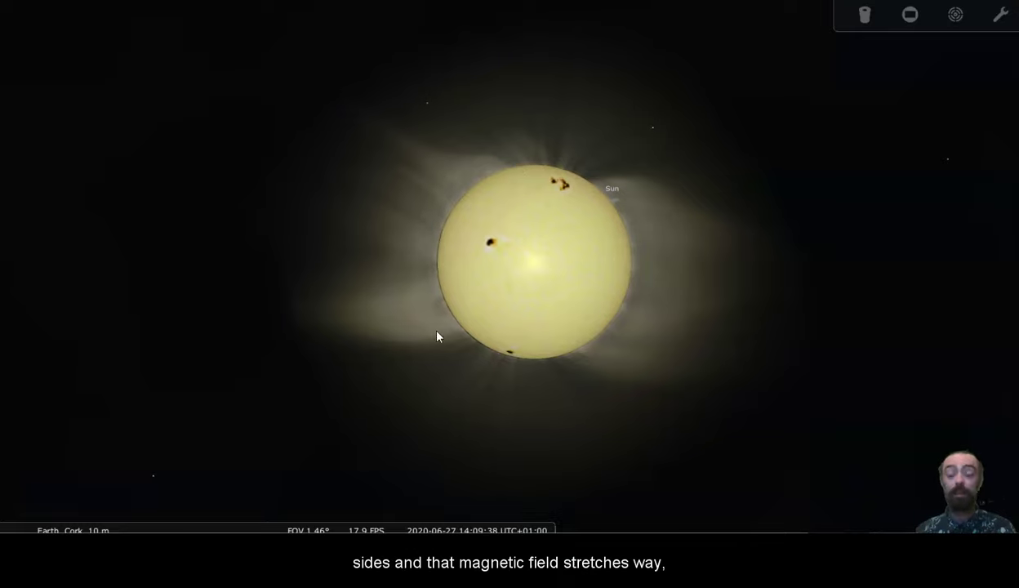
Zoom back out and lower the view so the landscape horizon over Cork appears.
{"action": "scroll", "coordinate": [567, 268], "scroll_direction": "down", "scroll_amount": 3}
{"action": "scroll", "coordinate": [568, 270], "scroll_direction": "down", "scroll_amount": 10}
{"action": "scroll", "coordinate": [569, 270], "scroll_direction": "up", "scroll_amount": 5}
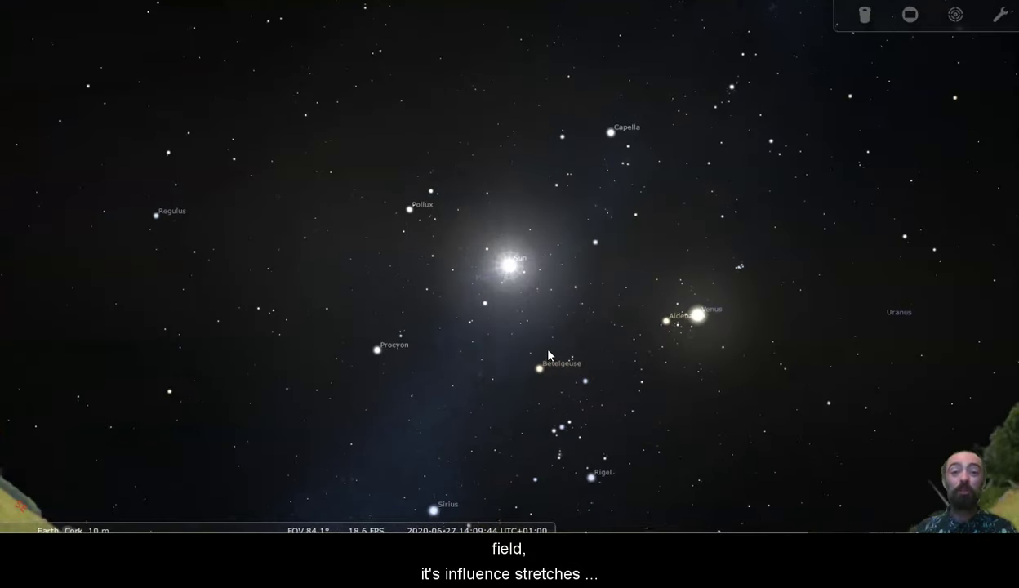
{"action": "left_click_drag", "start_coordinate": [533, 334], "coordinate": [551, 298]}
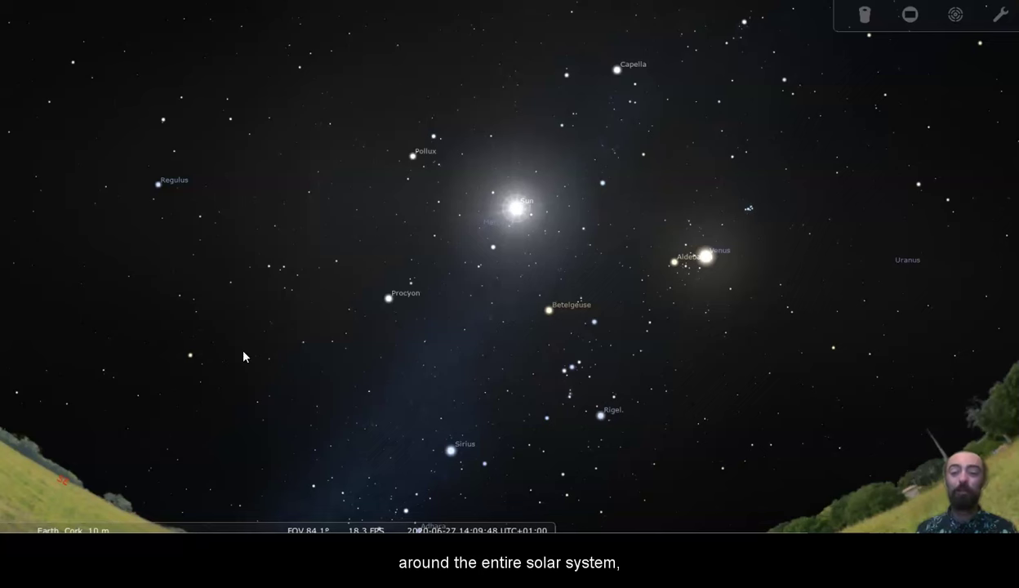
{"action": "mouse_move", "coordinate": [3, 378]}
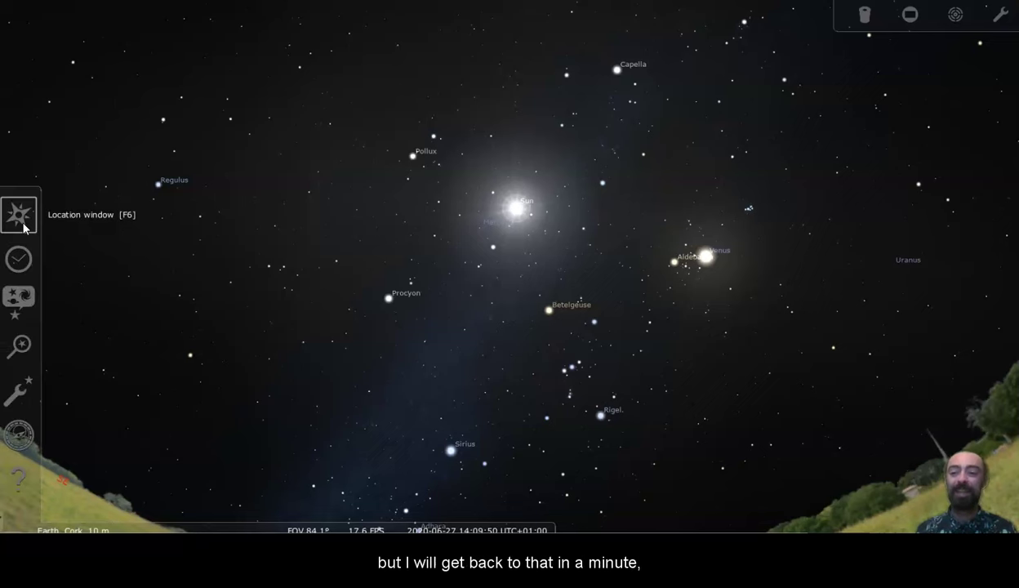
{"action": "left_click", "coordinate": [22, 224]}
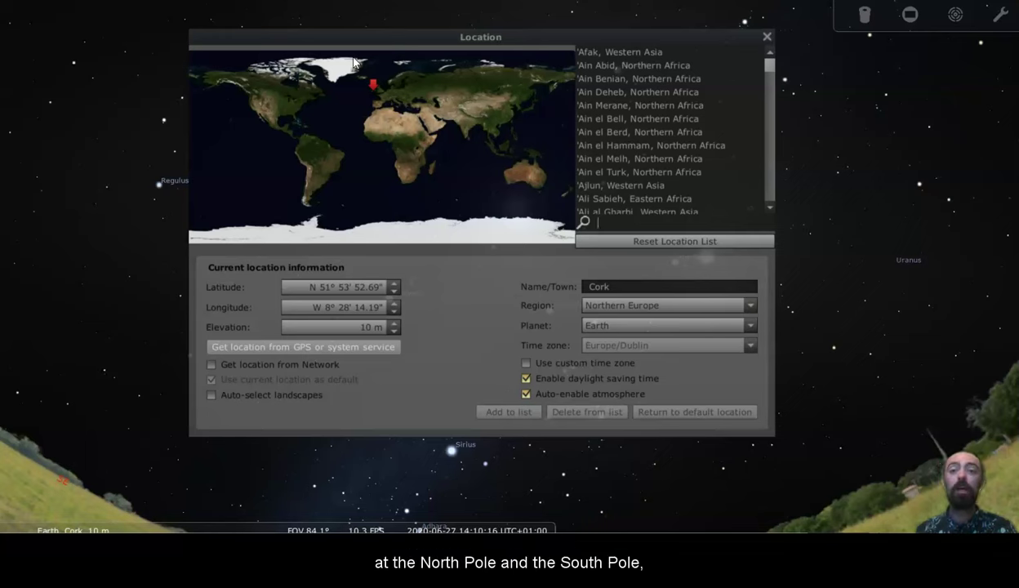
{"action": "left_click", "coordinate": [767, 36]}
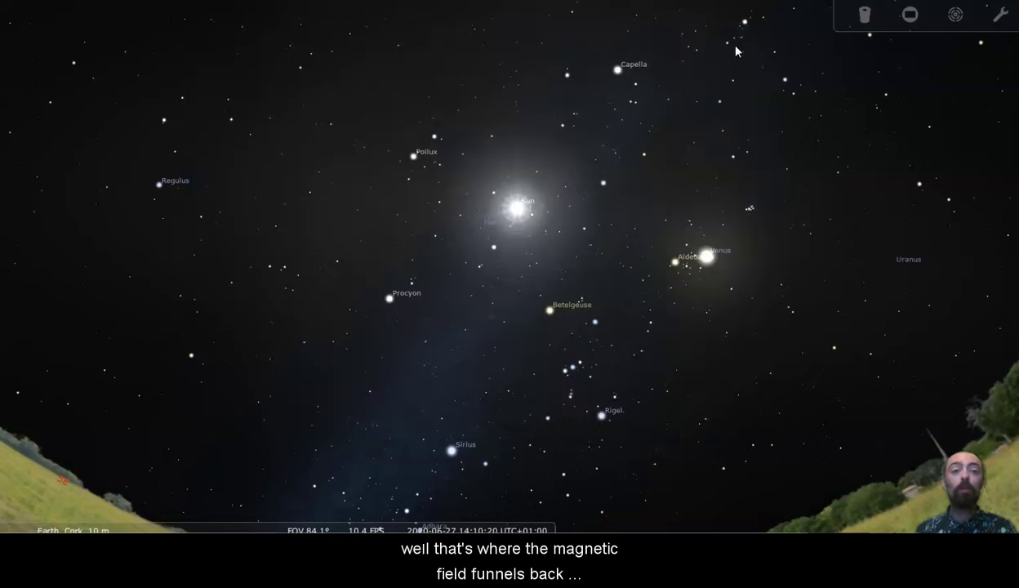
Select the Sun and zoom in to about 1° on its sunspots.
{"action": "left_click", "coordinate": [526, 210]}
{"action": "scroll", "coordinate": [525, 214], "scroll_direction": "up", "scroll_amount": 3}
{"action": "scroll", "coordinate": [525, 214], "scroll_direction": "up", "scroll_amount": 5}
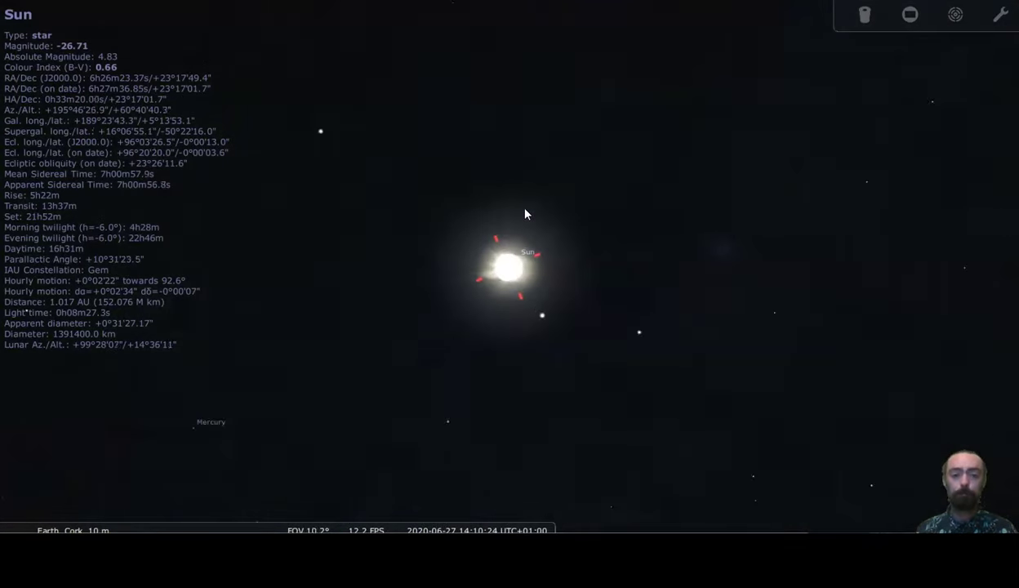
{"action": "scroll", "coordinate": [526, 214], "scroll_direction": "up", "scroll_amount": 4}
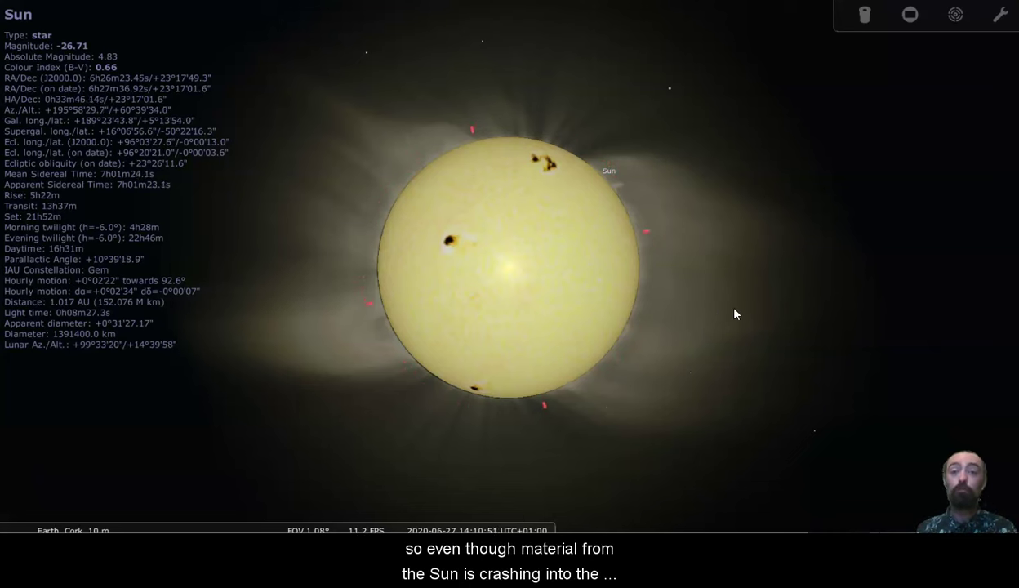
Zoom out to a 151° fisheye sky, adjust the horizon, and deselect the Sun.
{"action": "scroll", "coordinate": [734, 315], "scroll_direction": "down", "scroll_amount": 3}
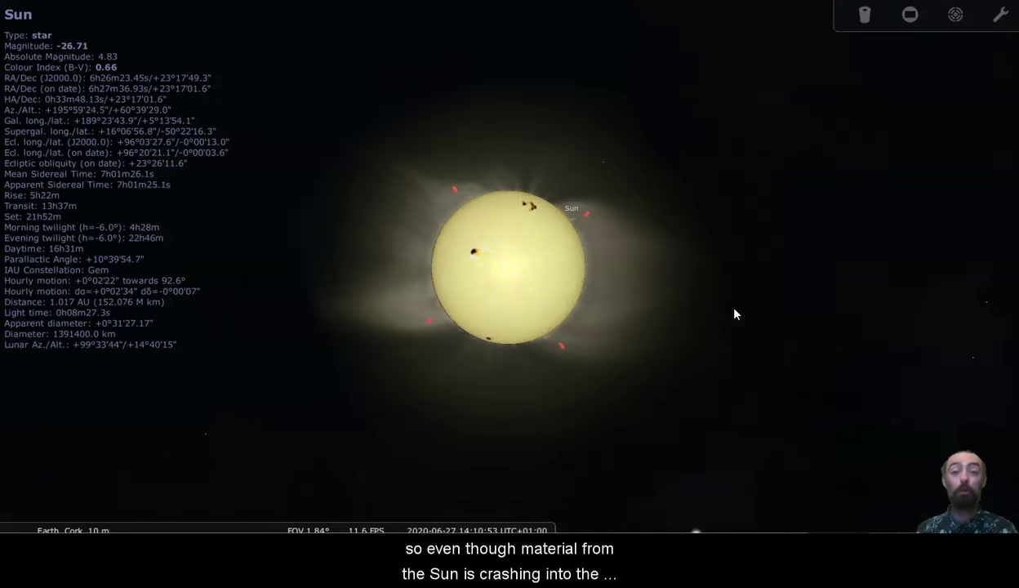
{"action": "scroll", "coordinate": [735, 315], "scroll_direction": "down", "scroll_amount": 4}
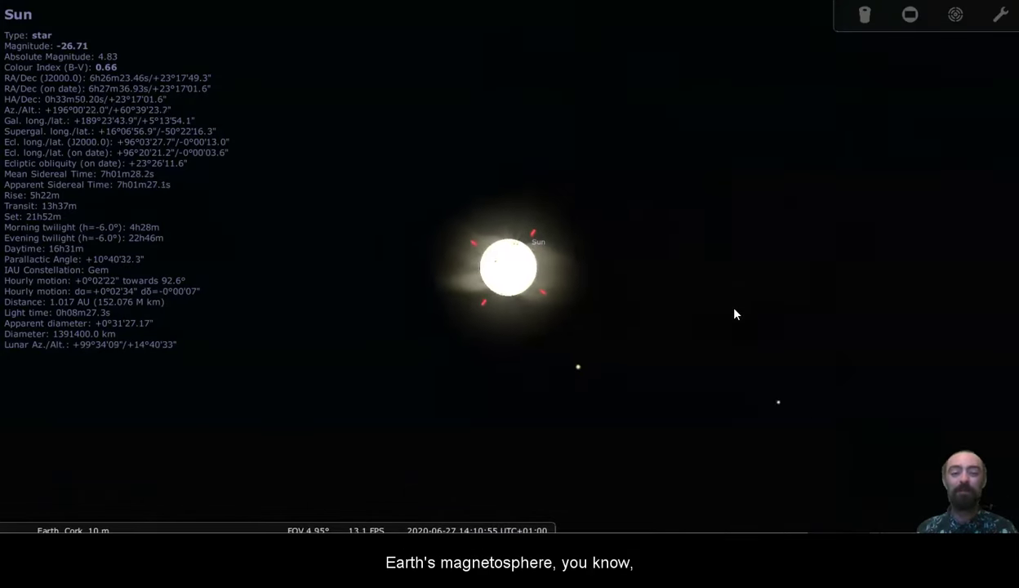
{"action": "scroll", "coordinate": [720, 309], "scroll_direction": "down", "scroll_amount": 5}
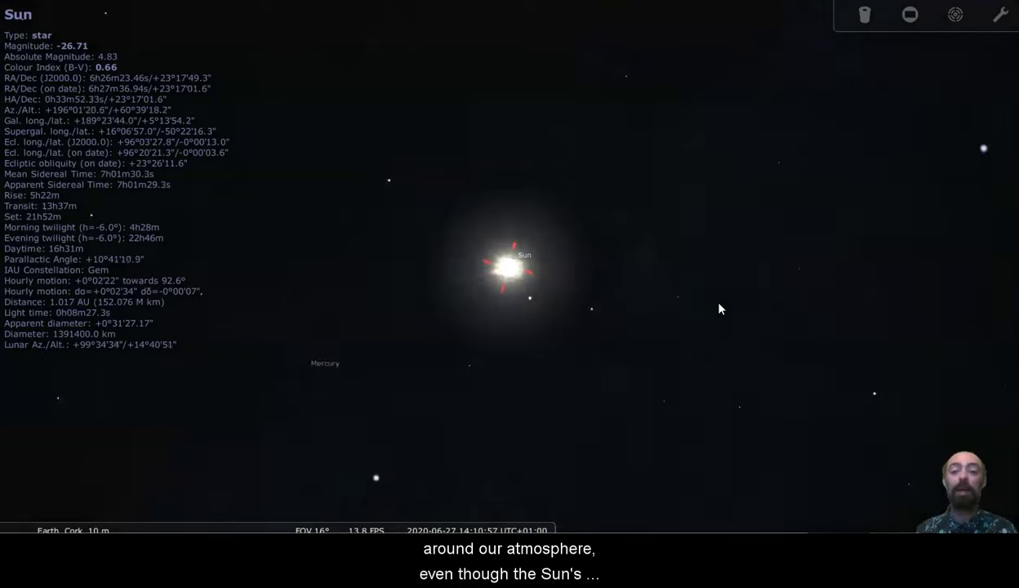
{"action": "scroll", "coordinate": [720, 309], "scroll_direction": "down", "scroll_amount": 5}
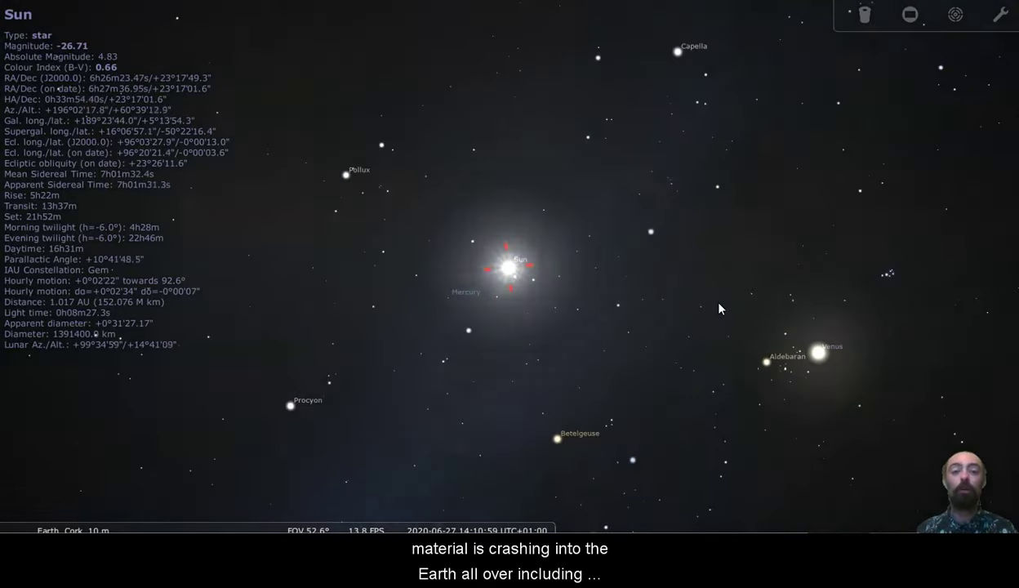
{"action": "scroll", "coordinate": [720, 309], "scroll_direction": "down", "scroll_amount": 4}
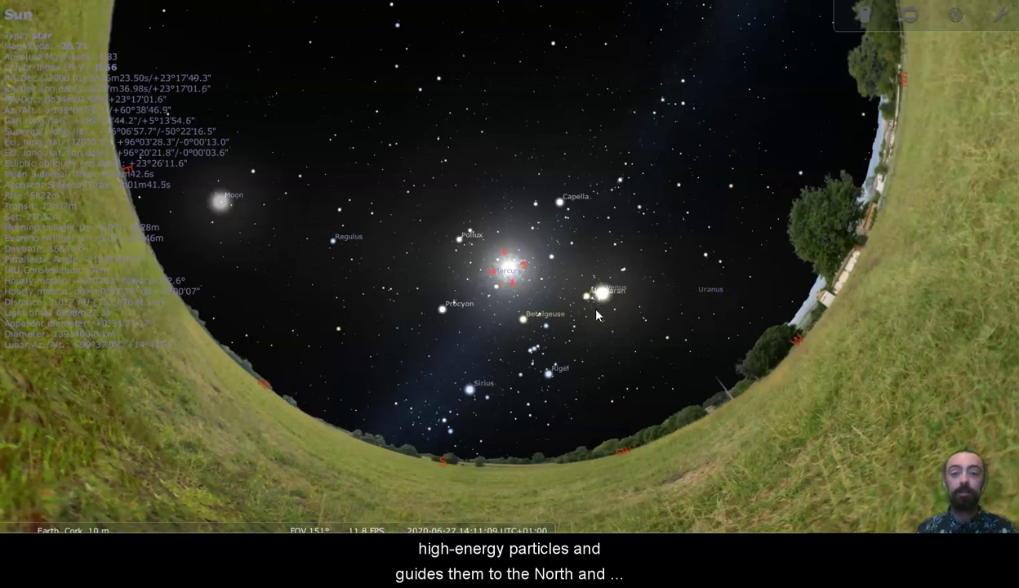
{"action": "mouse_move", "coordinate": [57, 362]}
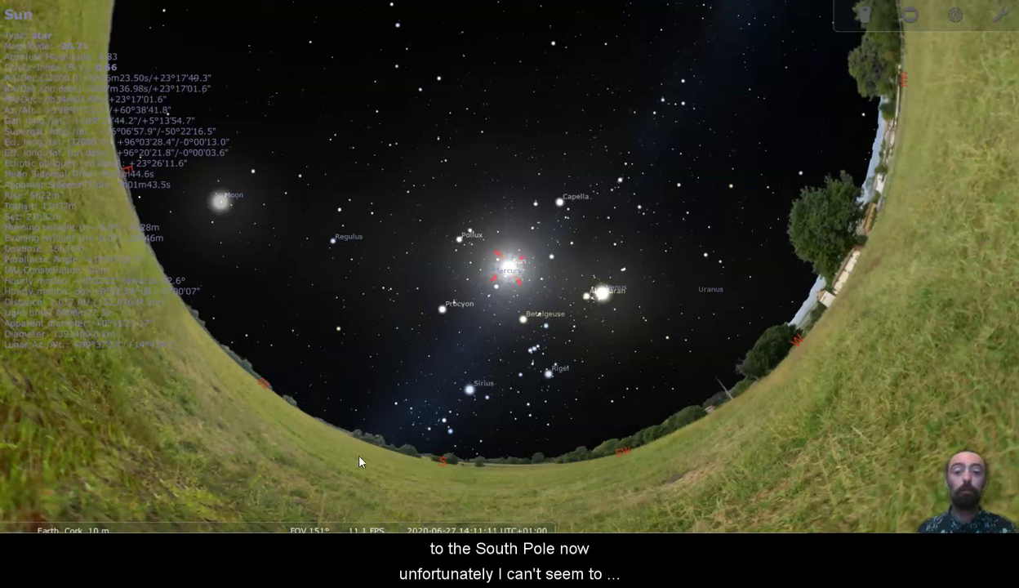
{"action": "left_click_drag", "start_coordinate": [338, 449], "coordinate": [381, 399]}
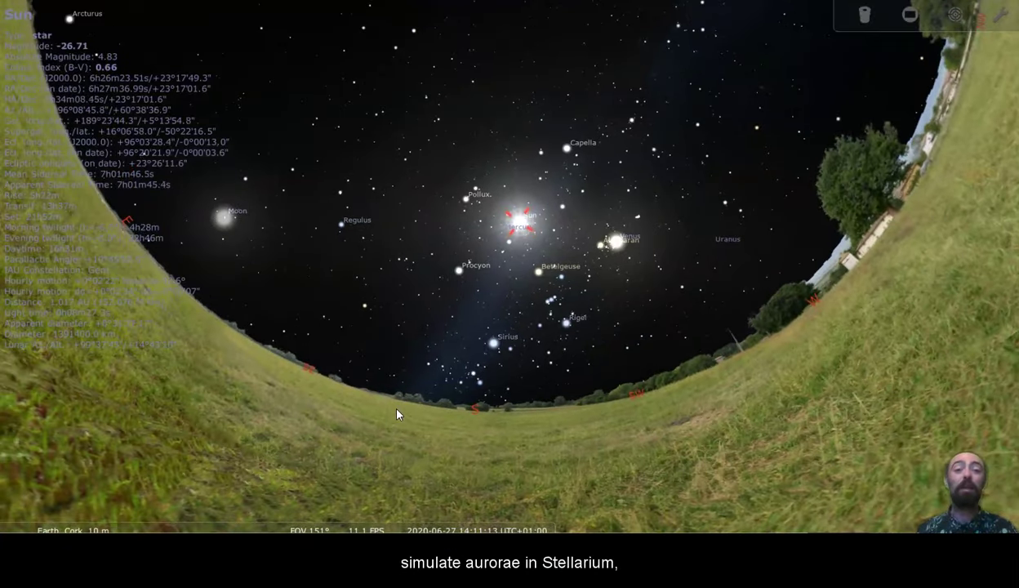
{"action": "left_click_drag", "start_coordinate": [397, 409], "coordinate": [412, 425]}
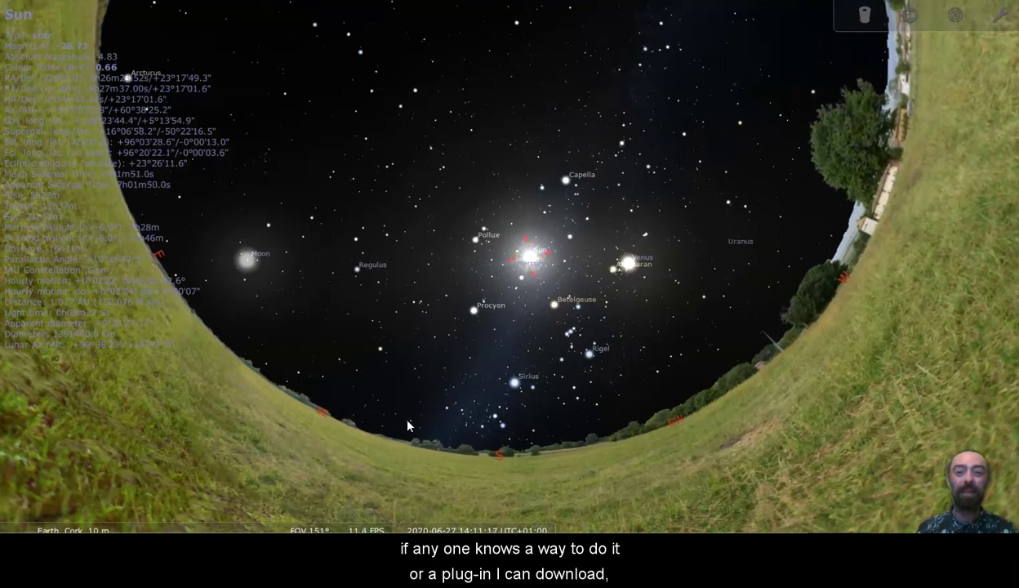
{"action": "right_click", "coordinate": [408, 425]}
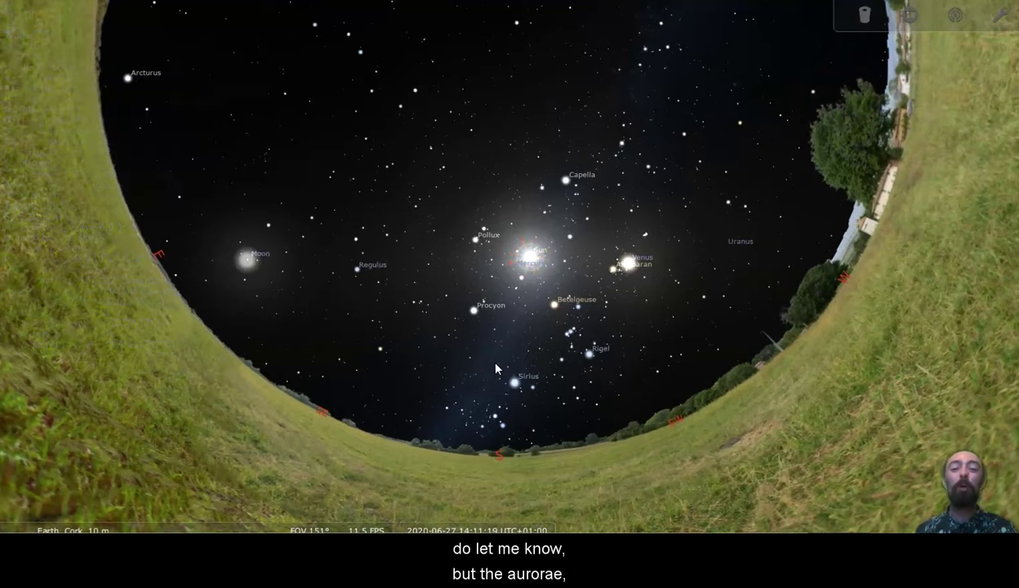
{"action": "left_click_drag", "start_coordinate": [486, 364], "coordinate": [472, 378]}
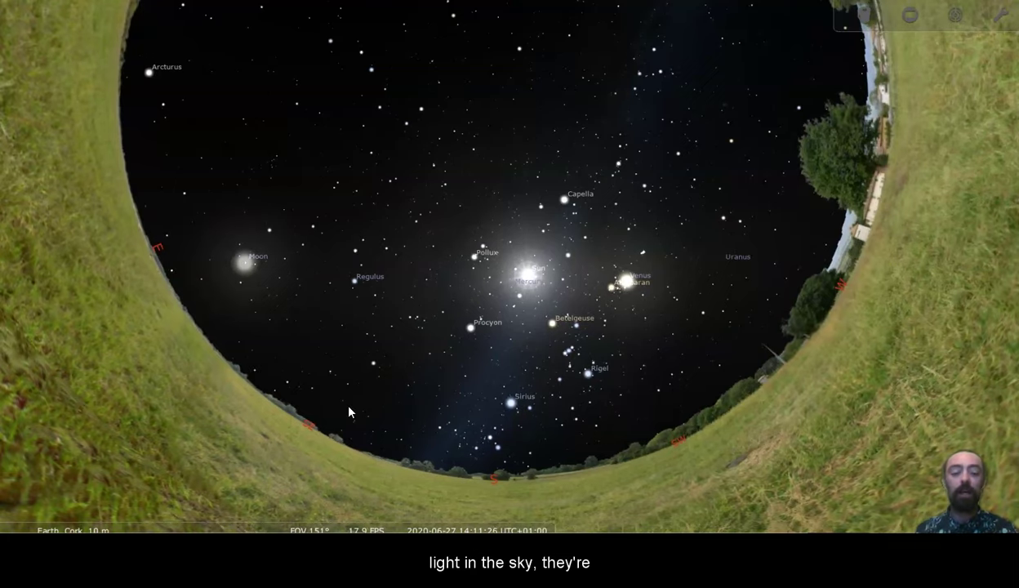
Fast-forward to 00:52 on 2020-06-28 and frame the southern sky with Saturn and Jupiter.
{"action": "key", "text": "l"}
{"action": "key", "text": "l"}
{"action": "key", "text": "l"}
{"action": "key", "text": "l"}
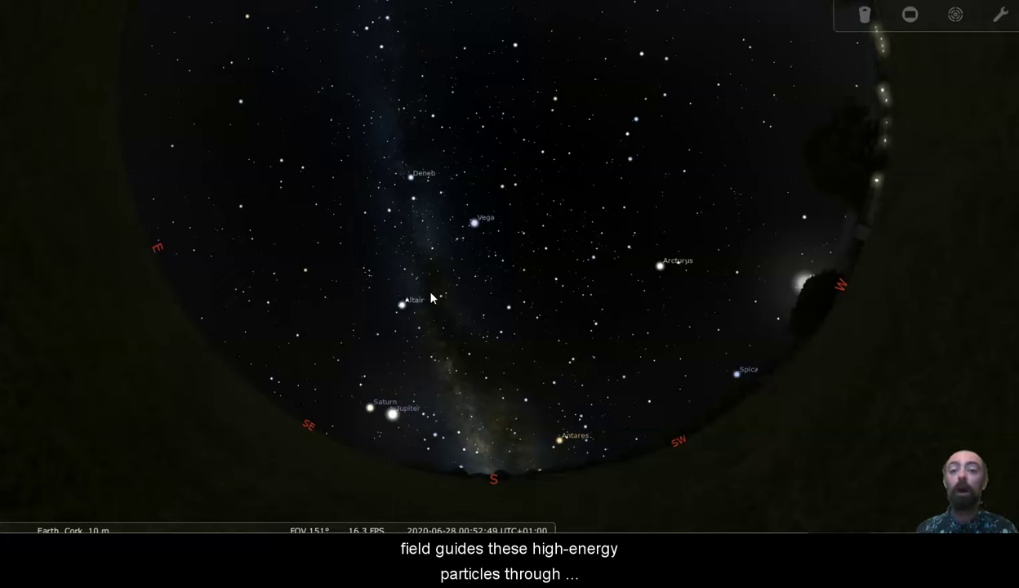
{"action": "left_click_drag", "start_coordinate": [462, 336], "coordinate": [461, 326]}
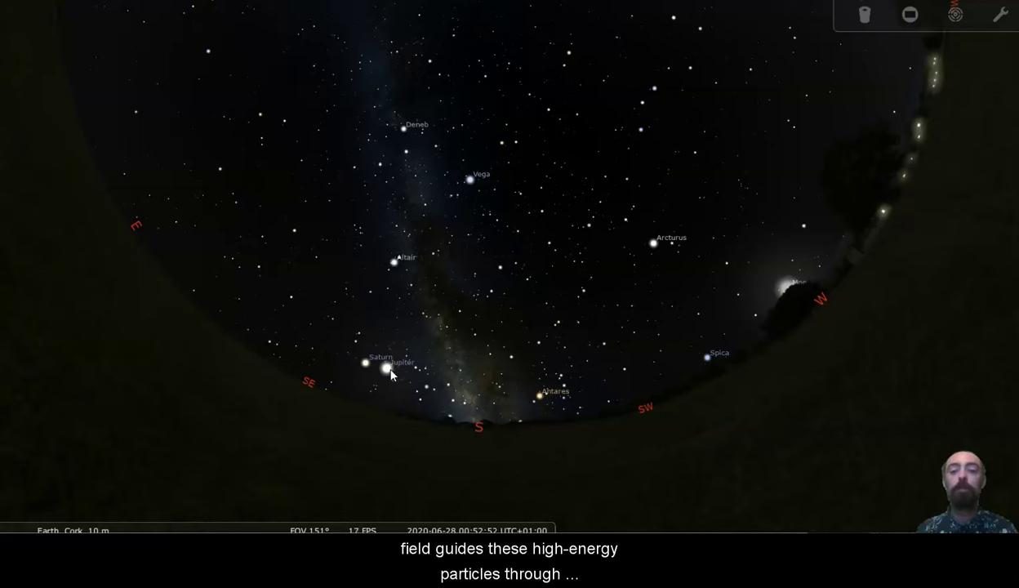
Select and centre Saturn, then zoom in until its rings and moons are large.
{"action": "left_click", "coordinate": [366, 363]}
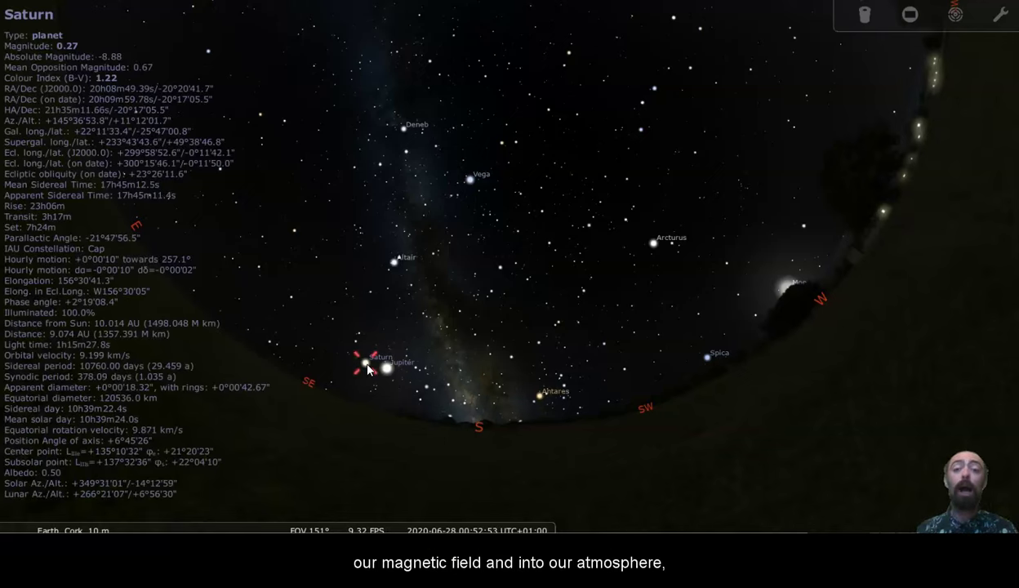
{"action": "key", "text": "space"}
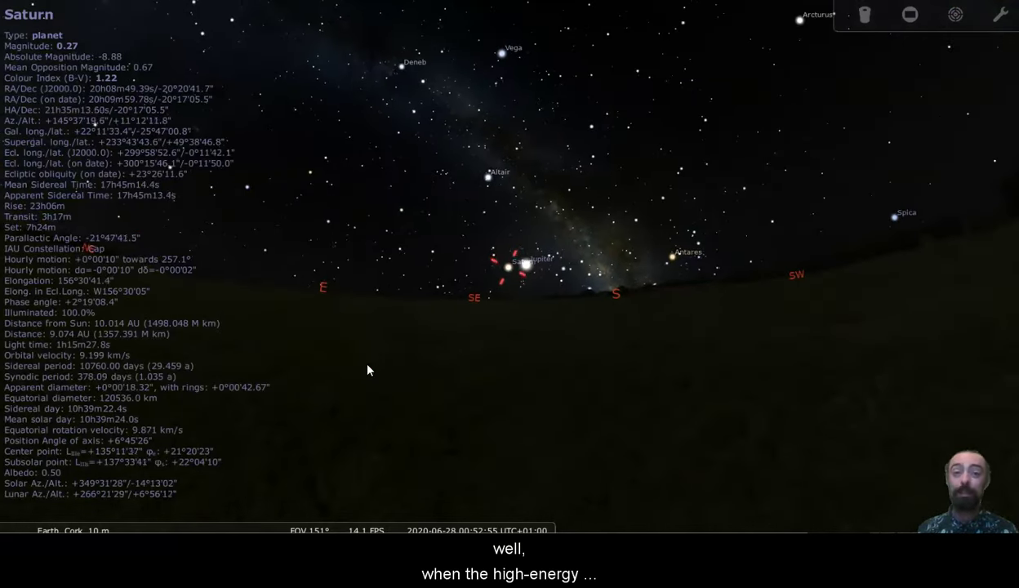
{"action": "scroll", "coordinate": [367, 370], "scroll_direction": "up", "scroll_amount": 5}
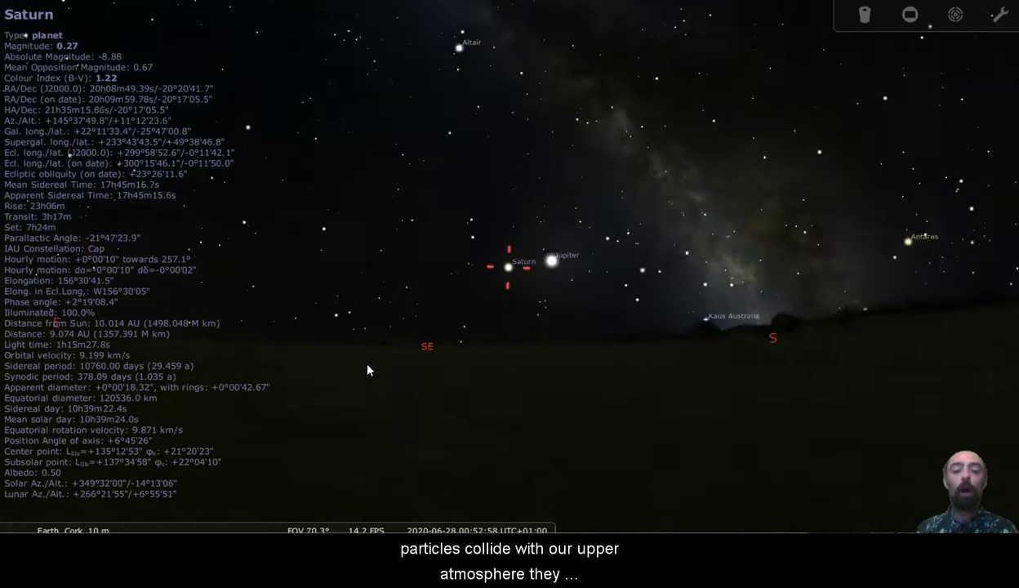
{"action": "scroll", "coordinate": [368, 370], "scroll_direction": "up", "scroll_amount": 5}
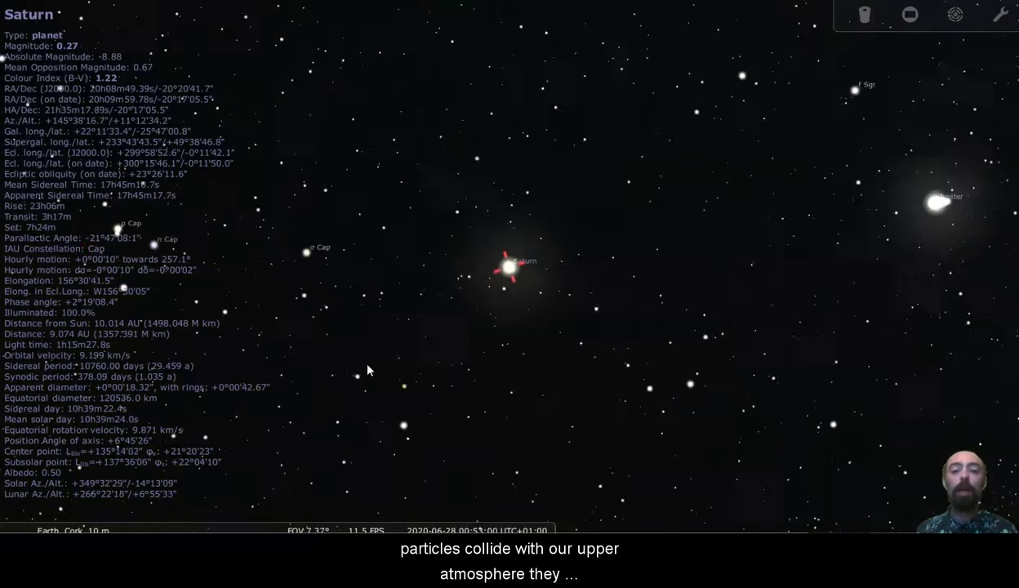
{"action": "scroll", "coordinate": [368, 370], "scroll_direction": "up", "scroll_amount": 4}
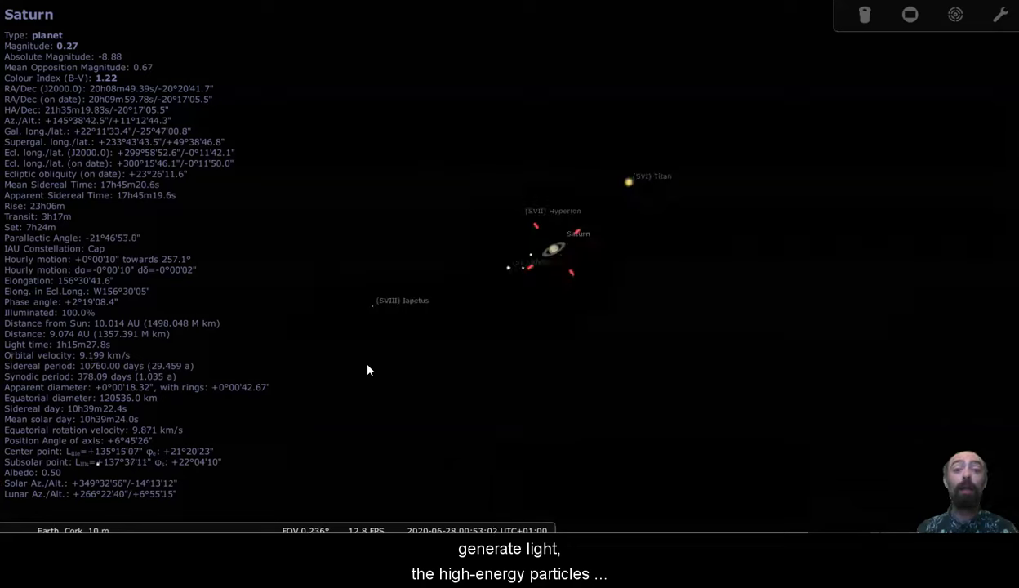
{"action": "scroll", "coordinate": [367, 370], "scroll_direction": "up", "scroll_amount": 3}
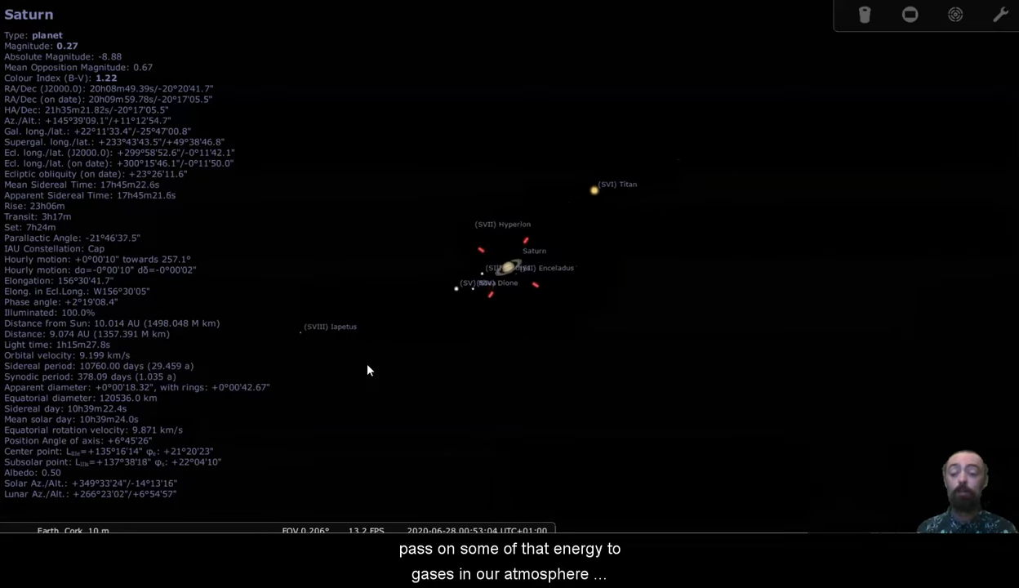
{"action": "scroll", "coordinate": [368, 370], "scroll_direction": "up", "scroll_amount": 3}
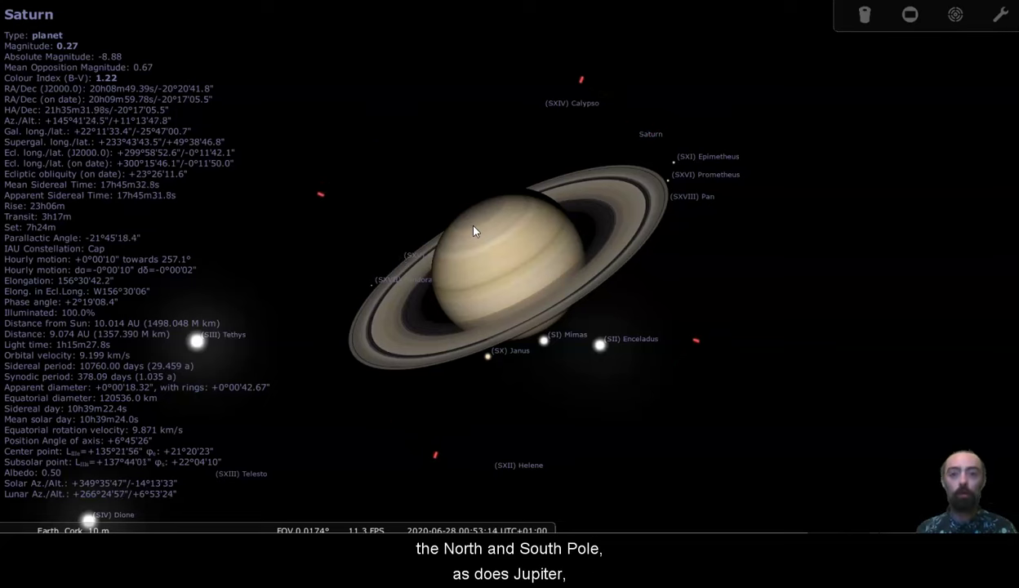
Zoom back out to show Saturn among the stars beside the brighter Jupiter.
{"action": "scroll", "coordinate": [377, 386], "scroll_direction": "down", "scroll_amount": 5}
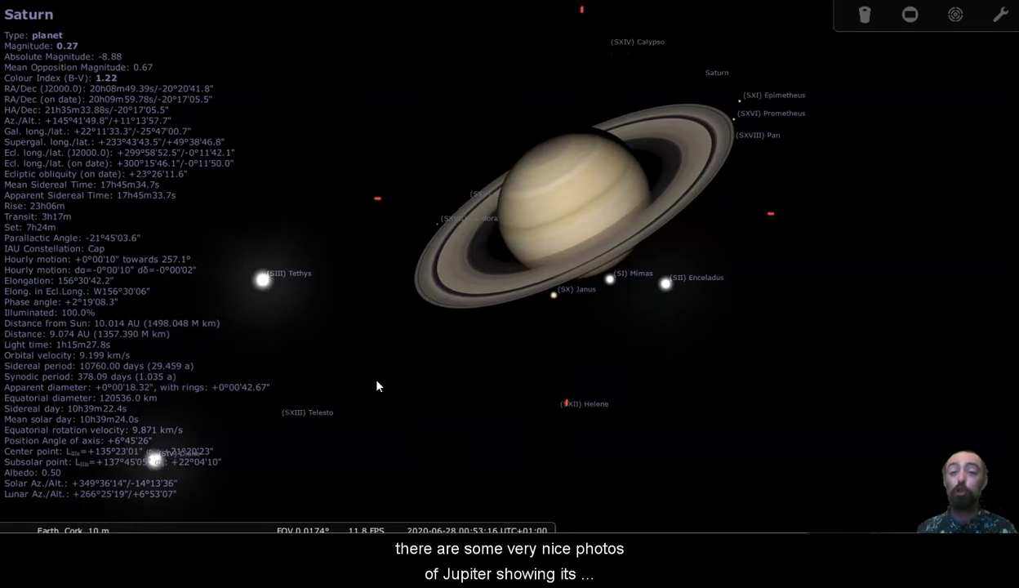
{"action": "scroll", "coordinate": [377, 386], "scroll_direction": "down", "scroll_amount": 10}
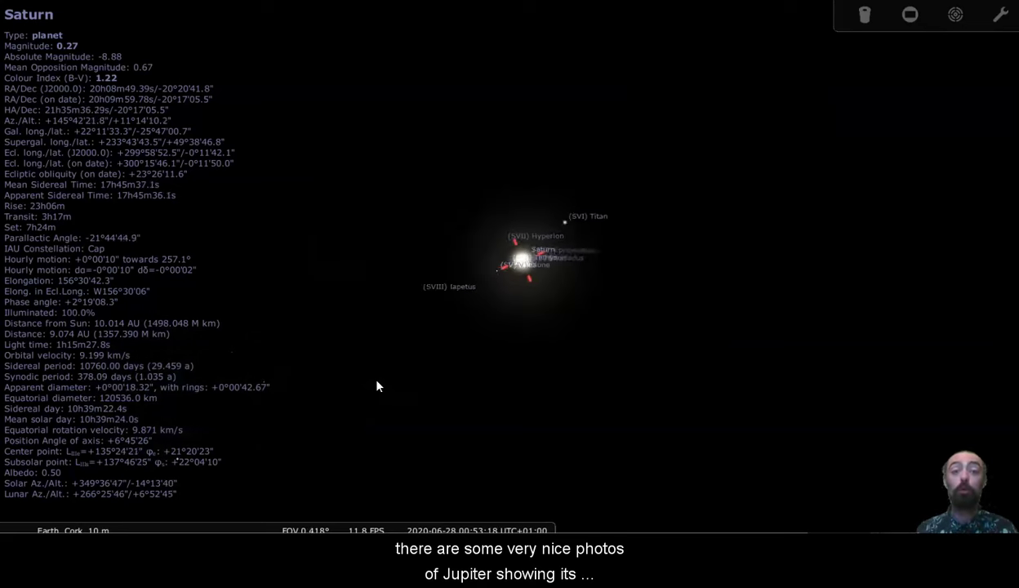
{"action": "scroll", "coordinate": [377, 386], "scroll_direction": "down", "scroll_amount": 6}
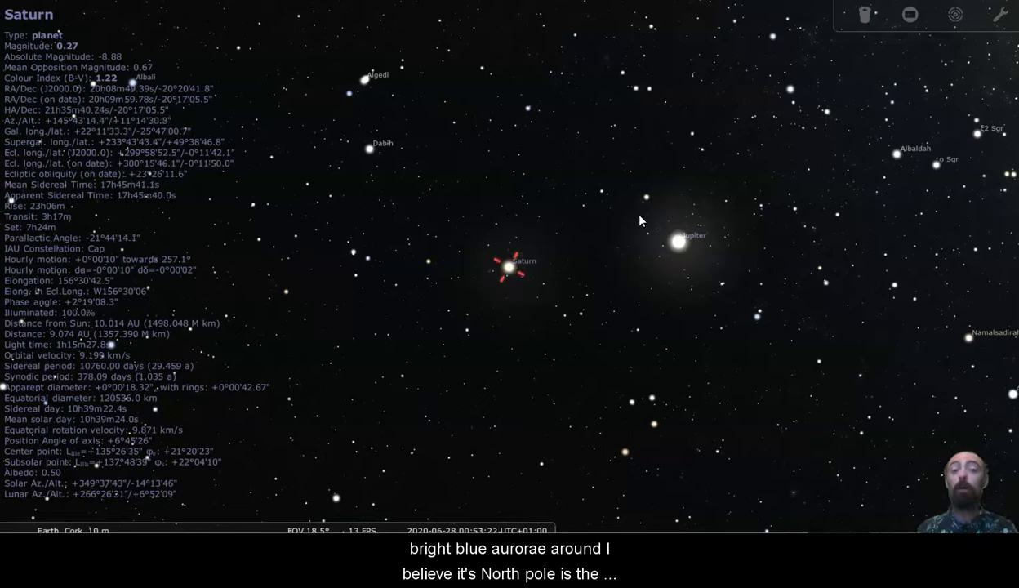
Select Jupiter and zoom in on its cloud-banded disc beside the moon Thebe.
{"action": "left_click", "coordinate": [682, 247]}
{"action": "scroll", "coordinate": [682, 248], "scroll_direction": "up", "scroll_amount": 2}
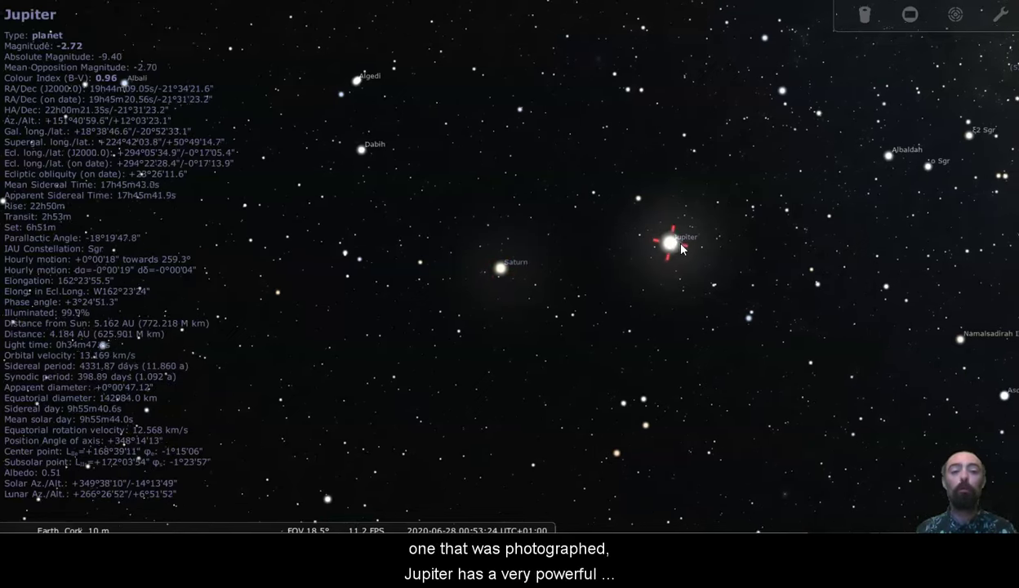
{"action": "scroll", "coordinate": [682, 248], "scroll_direction": "up", "scroll_amount": 10}
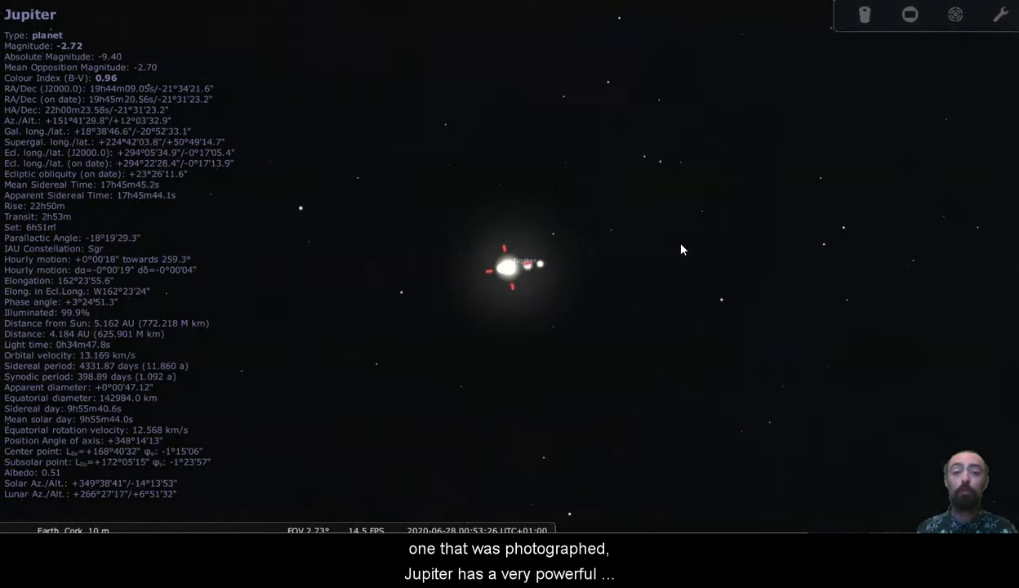
{"action": "scroll", "coordinate": [682, 249], "scroll_direction": "up", "scroll_amount": 5}
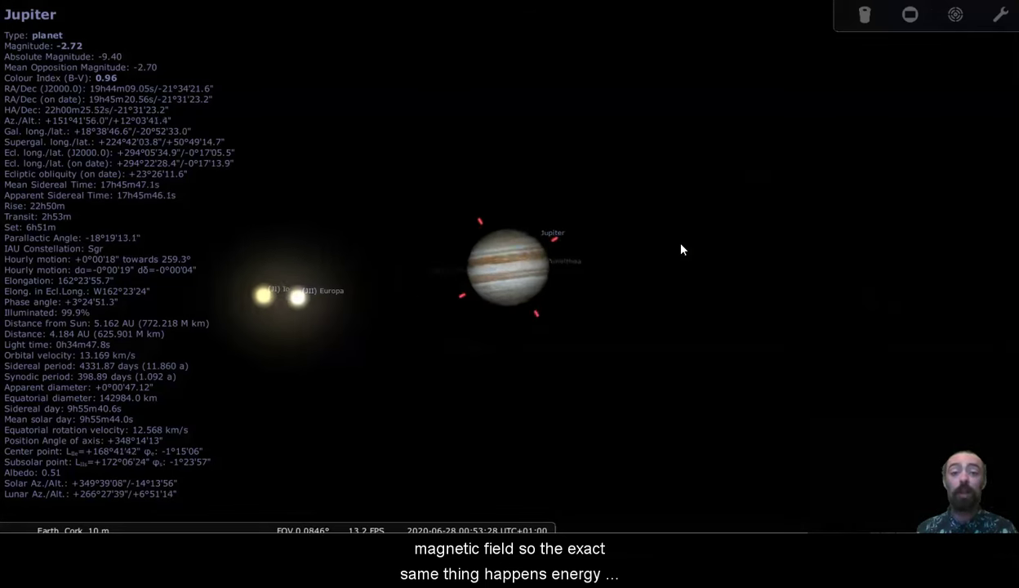
{"action": "scroll", "coordinate": [682, 250], "scroll_direction": "up", "scroll_amount": 1}
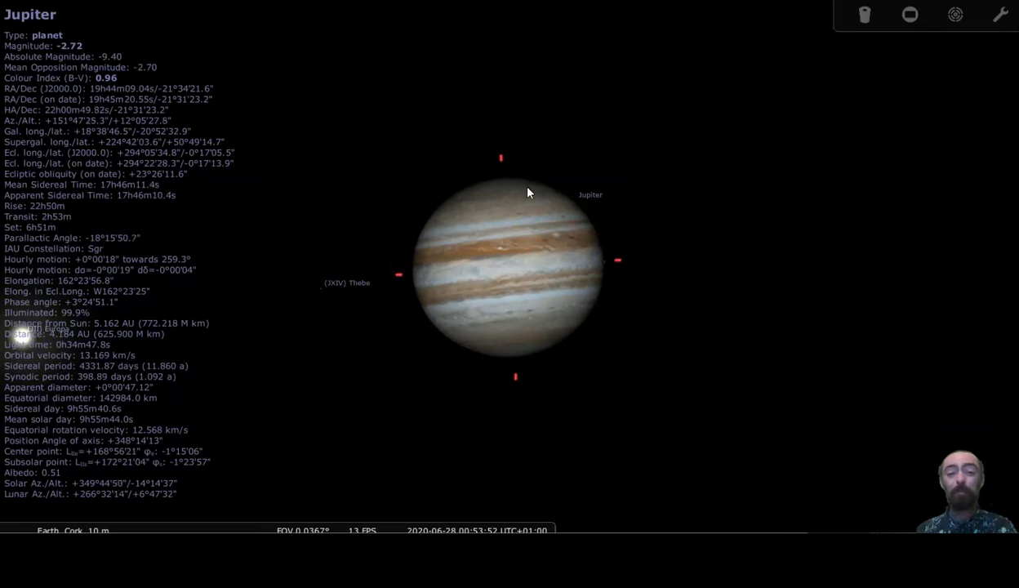
{"action": "scroll", "coordinate": [521, 191], "scroll_direction": "down", "scroll_amount": 1}
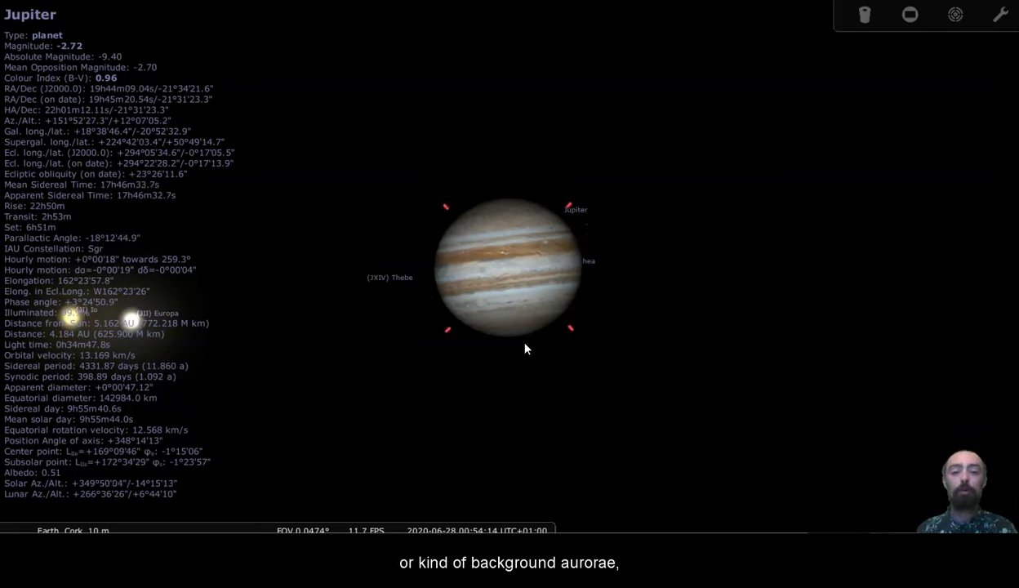
{"action": "scroll", "coordinate": [521, 342], "scroll_direction": "up", "scroll_amount": 2}
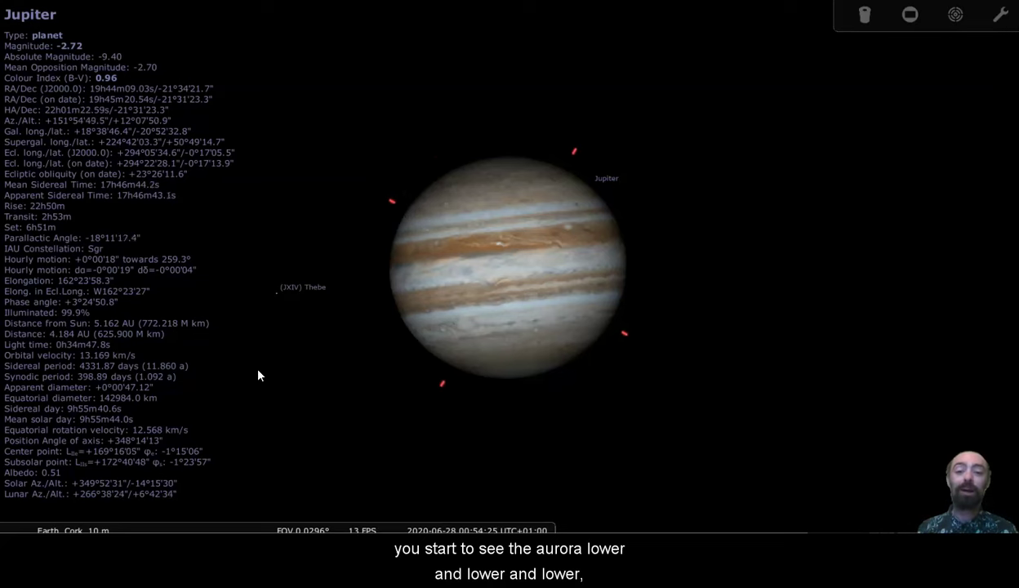
Zoom out, tilt up and pan east, and widen to a 94.9° view of the southeastern sky.
{"action": "scroll", "coordinate": [258, 376], "scroll_direction": "down", "scroll_amount": 5}
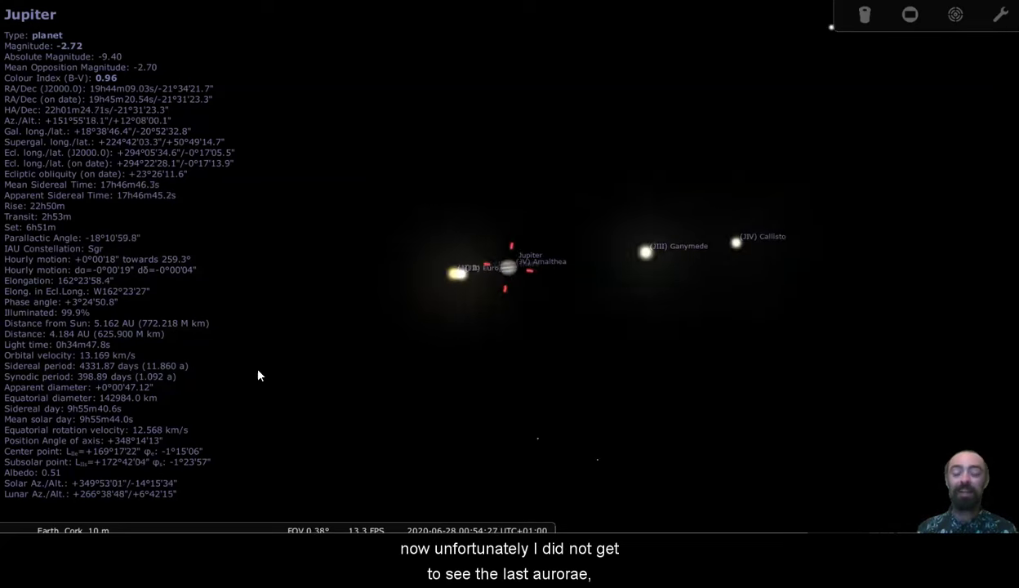
{"action": "scroll", "coordinate": [258, 376], "scroll_direction": "down", "scroll_amount": 5}
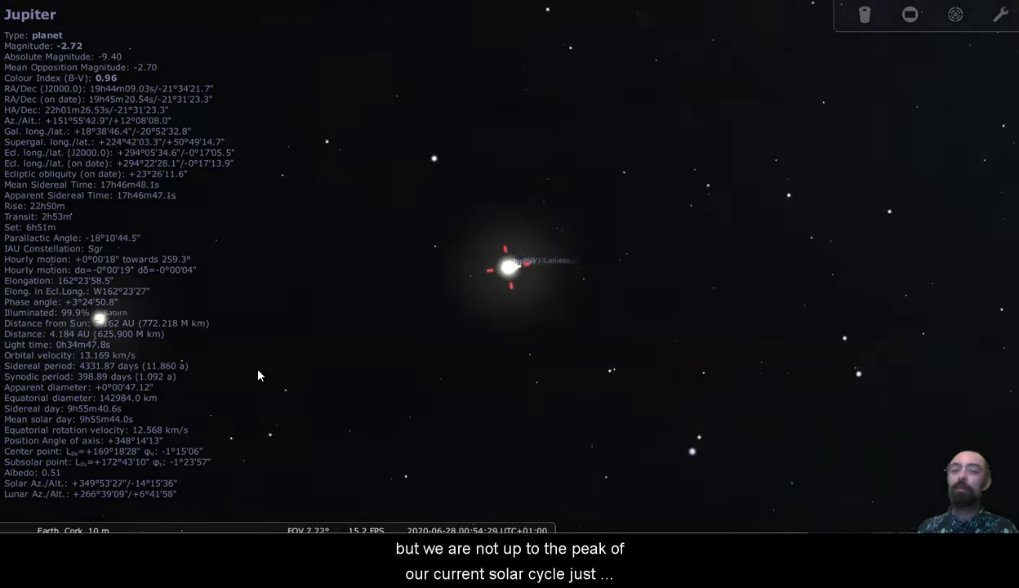
{"action": "scroll", "coordinate": [258, 376], "scroll_direction": "down", "scroll_amount": 4}
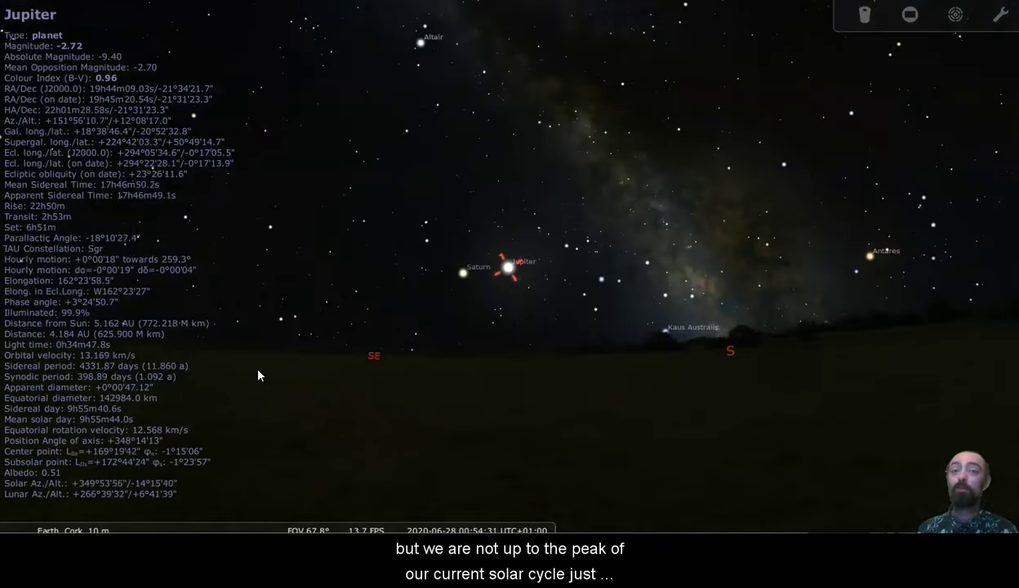
{"action": "key", "text": "Up"}
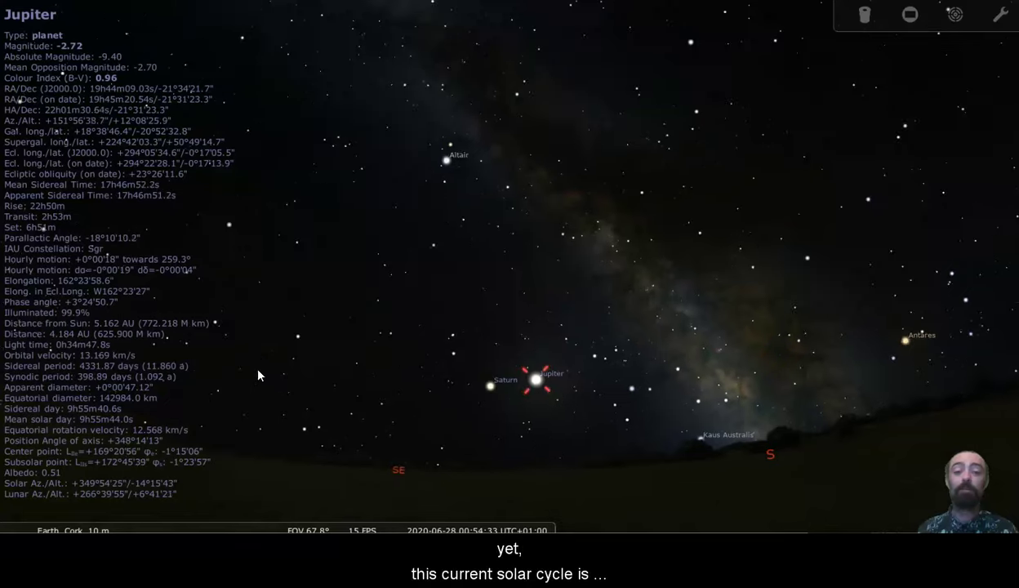
{"action": "key", "text": "Left"}
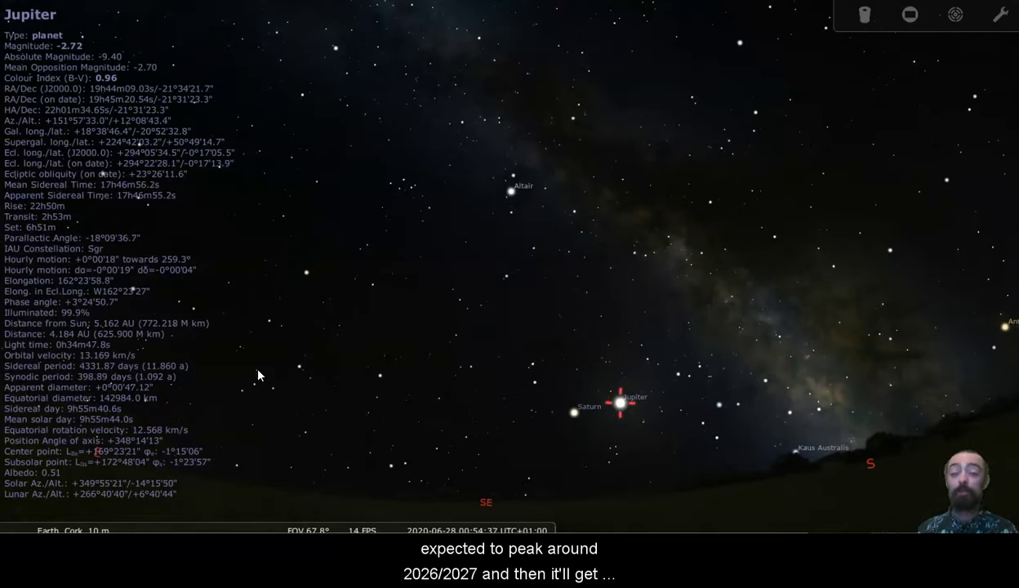
{"action": "key", "text": "Page_Down"}
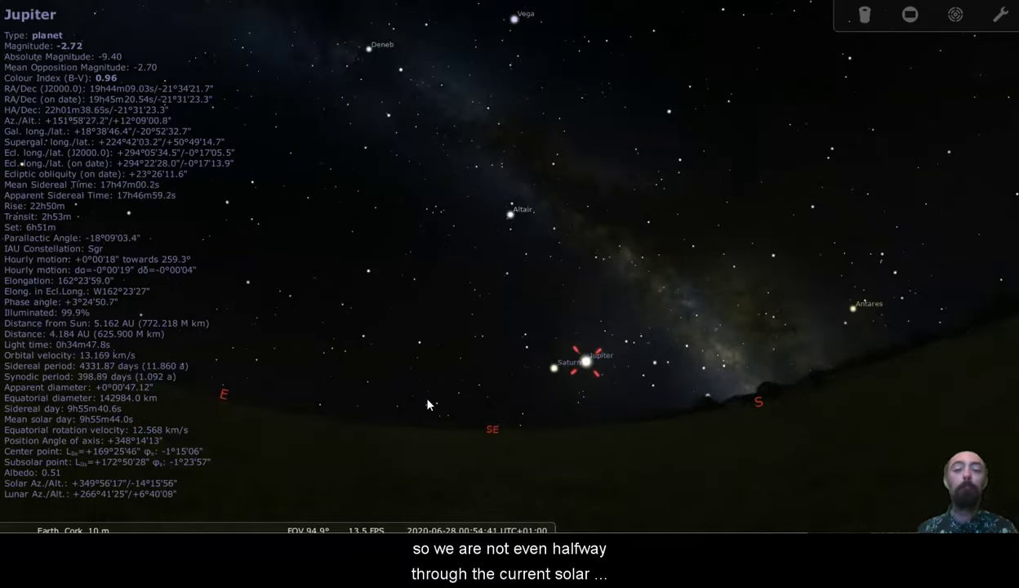
{"action": "left_click_drag", "start_coordinate": [521, 391], "coordinate": [496, 422]}
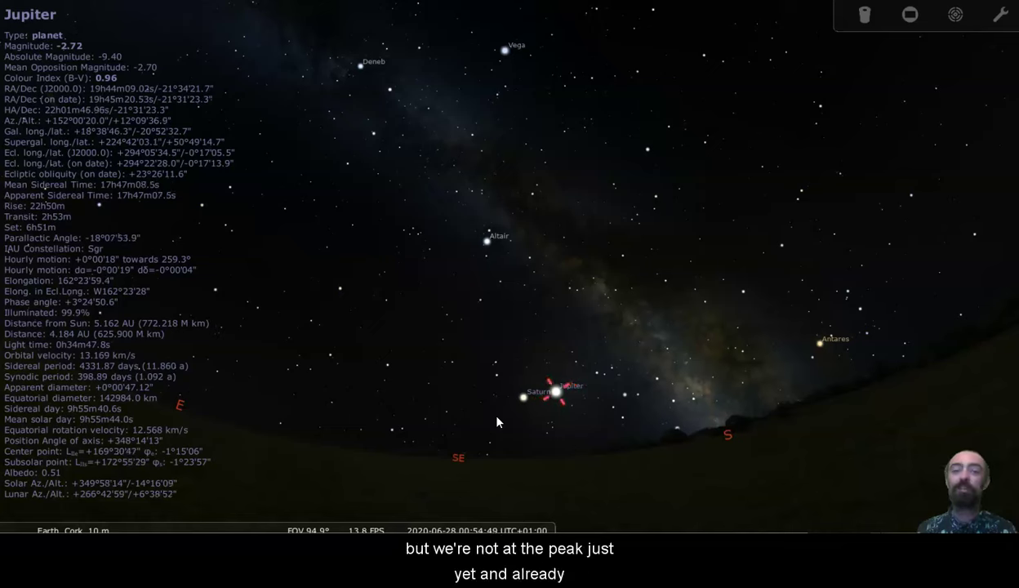
{"action": "mouse_move", "coordinate": [18, 388]}
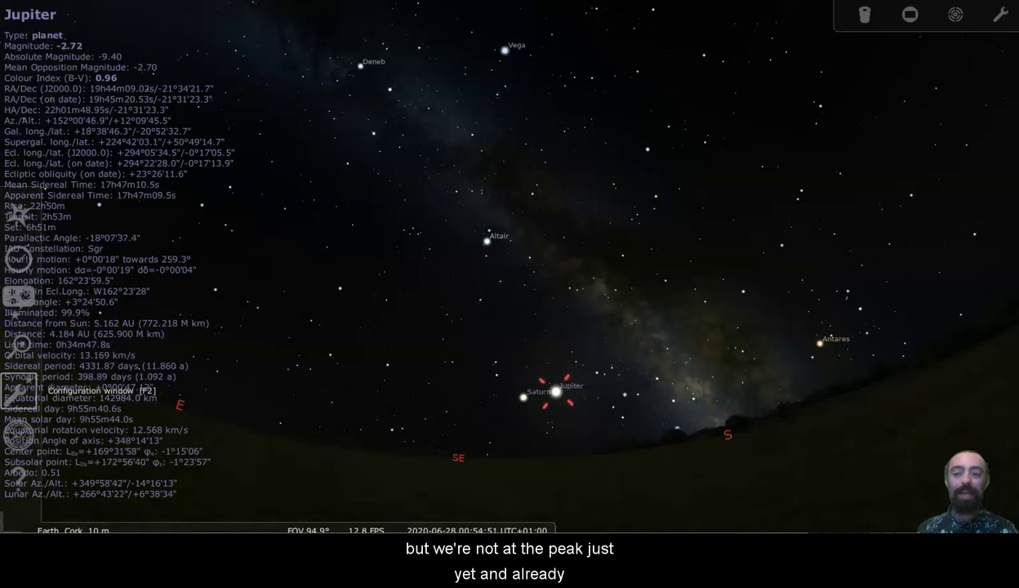
{"action": "left_click", "coordinate": [18, 215]}
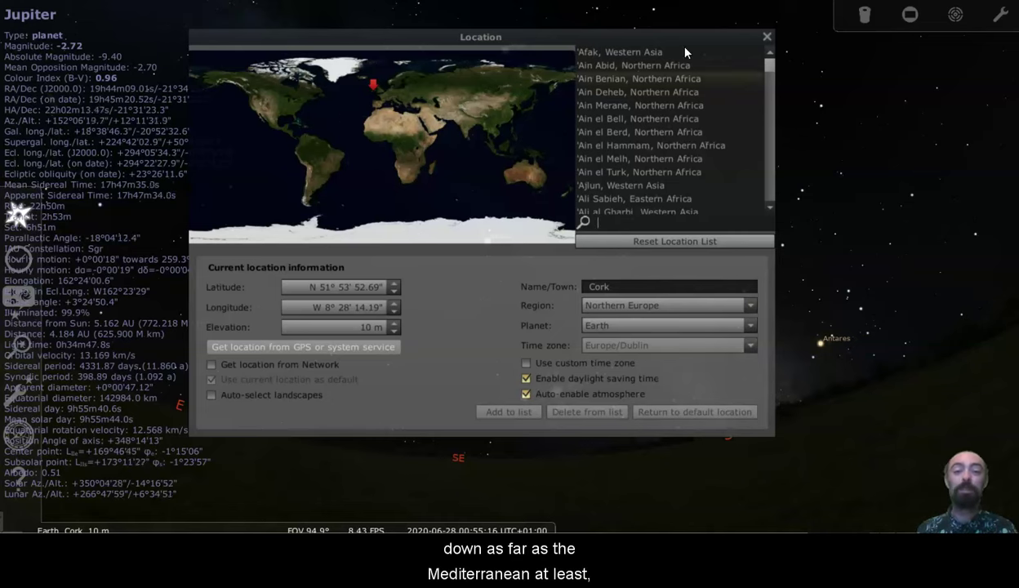
Close the Location window, deselect Jupiter, switch to an all-sky view facing south, and speed up time.
{"action": "left_click", "coordinate": [767, 37]}
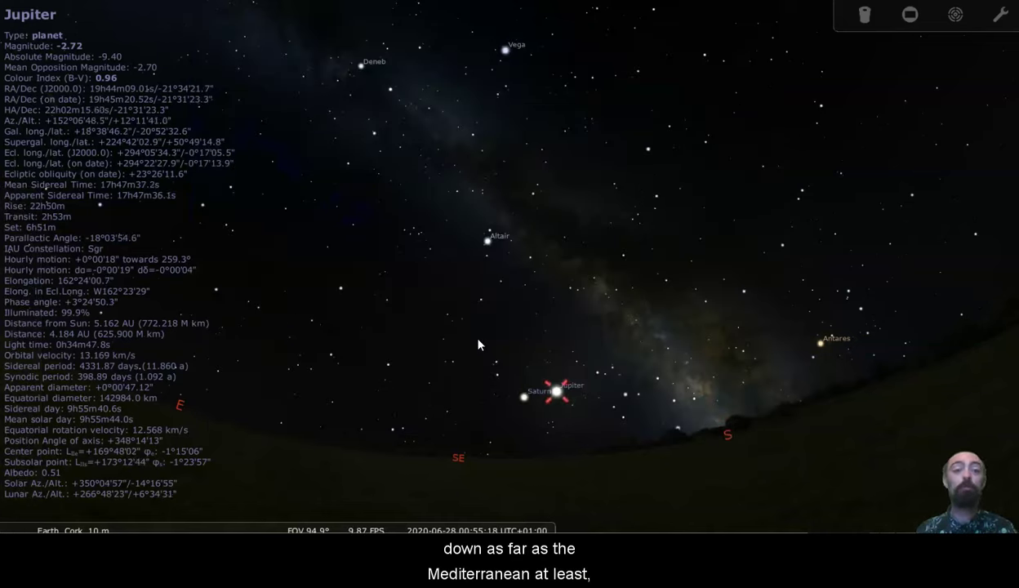
{"action": "right_click", "coordinate": [530, 445]}
{"action": "key", "text": "backslash"}
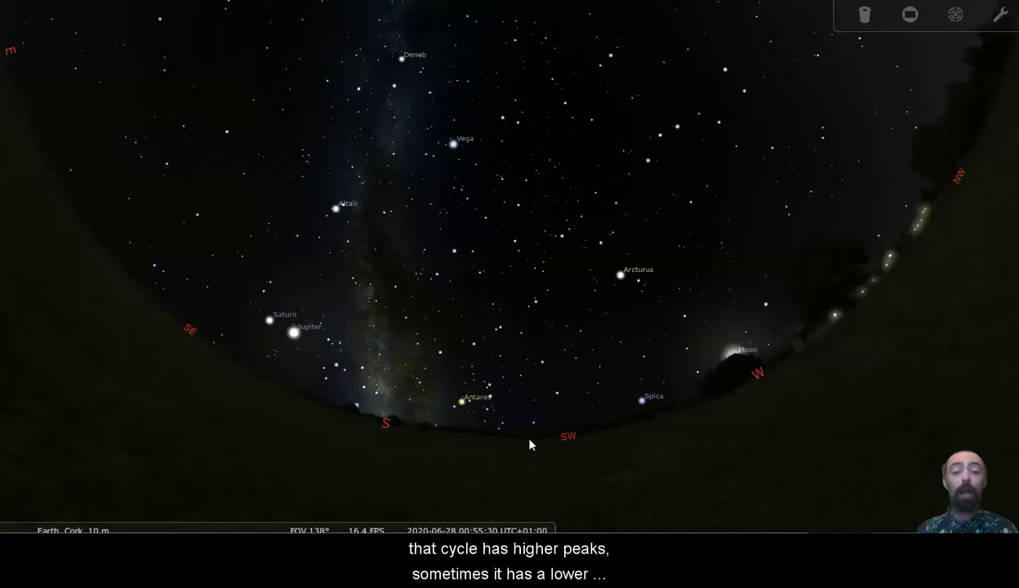
{"action": "key", "text": "l"}
{"action": "key", "text": "l"}
{"action": "key", "text": "l"}
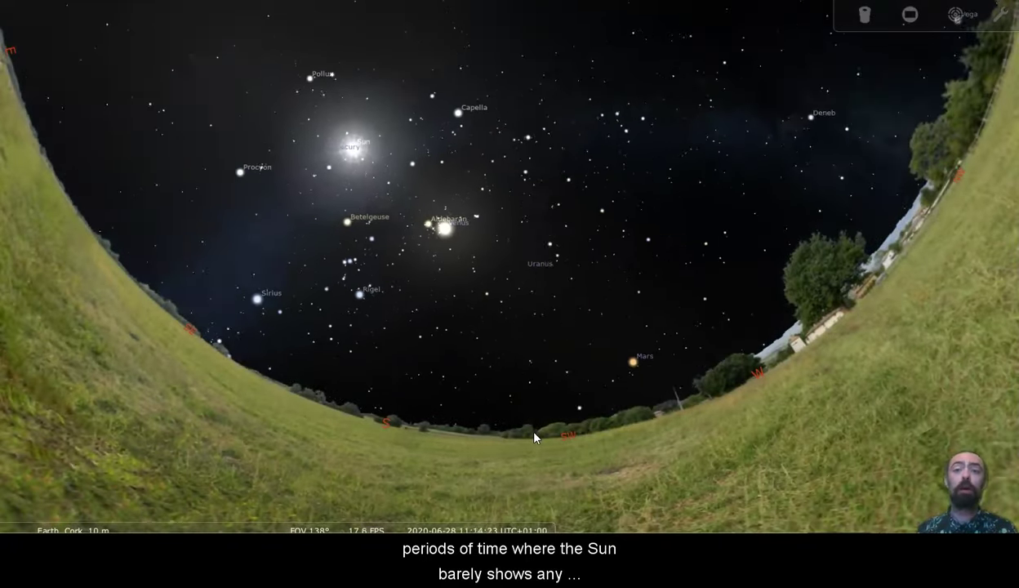
Stop the clock at 15:23, then centre the Sun and zoom in on its sunspots.
{"action": "key", "text": "k"}
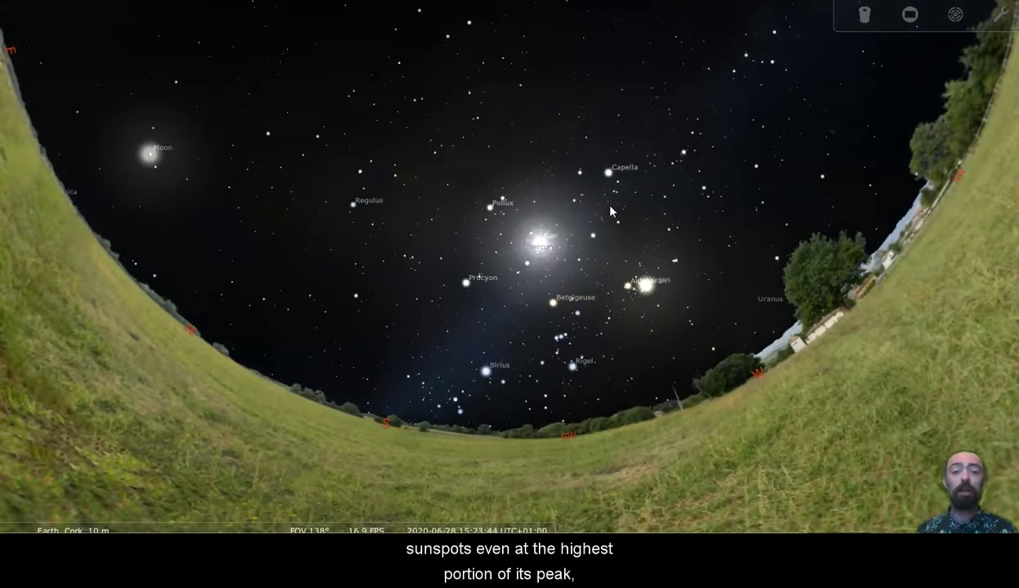
{"action": "left_click", "coordinate": [543, 245]}
{"action": "key", "text": "space"}
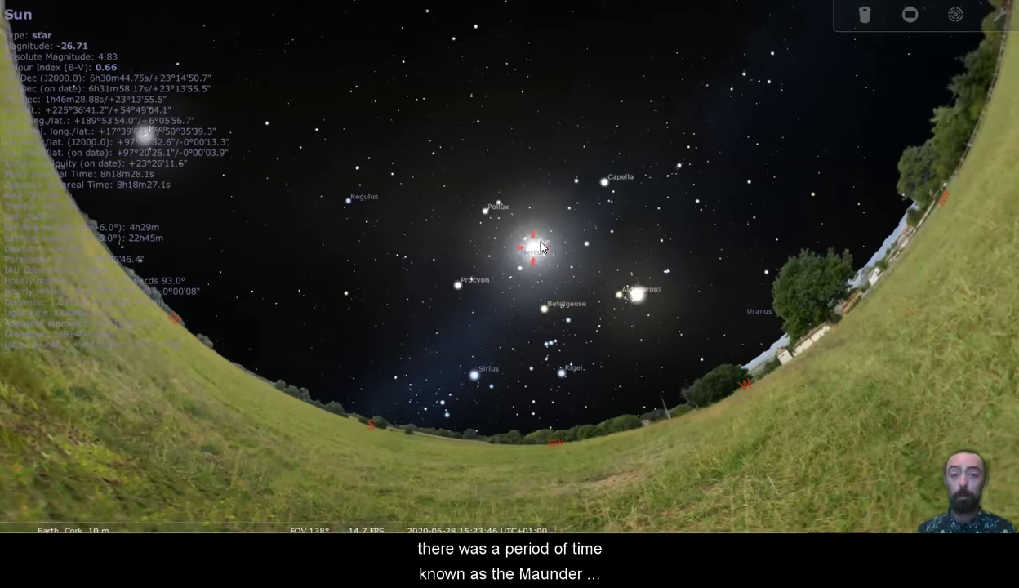
{"action": "scroll", "coordinate": [541, 246], "scroll_direction": "up", "scroll_amount": 6}
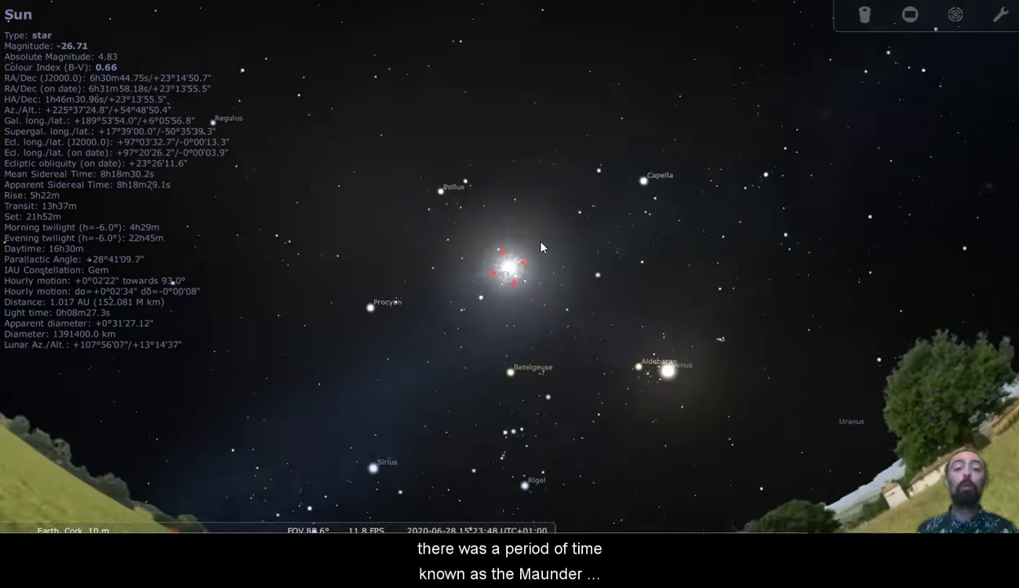
{"action": "scroll", "coordinate": [541, 247], "scroll_direction": "up", "scroll_amount": 10}
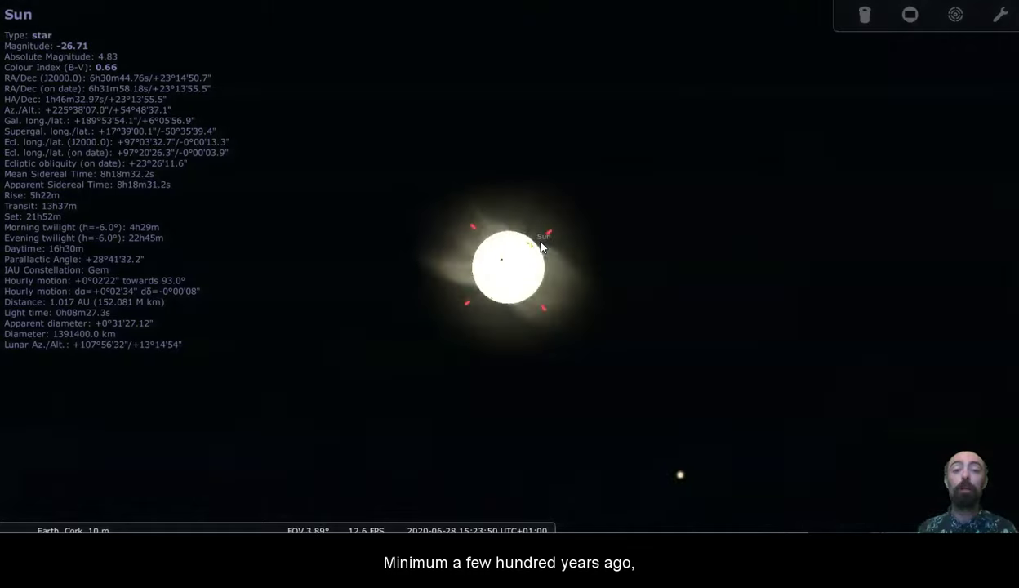
{"action": "scroll", "coordinate": [541, 246], "scroll_direction": "up", "scroll_amount": 2}
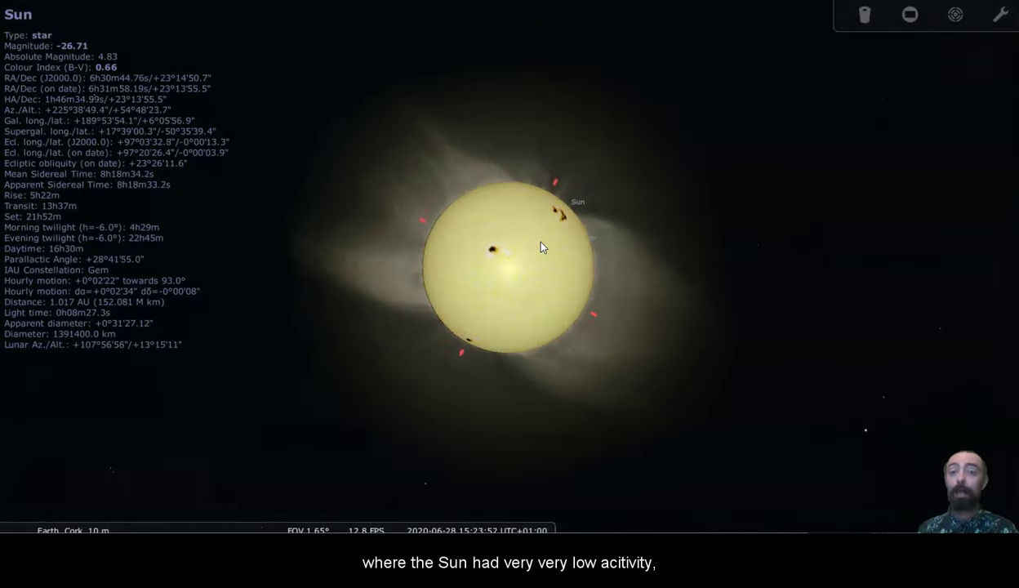